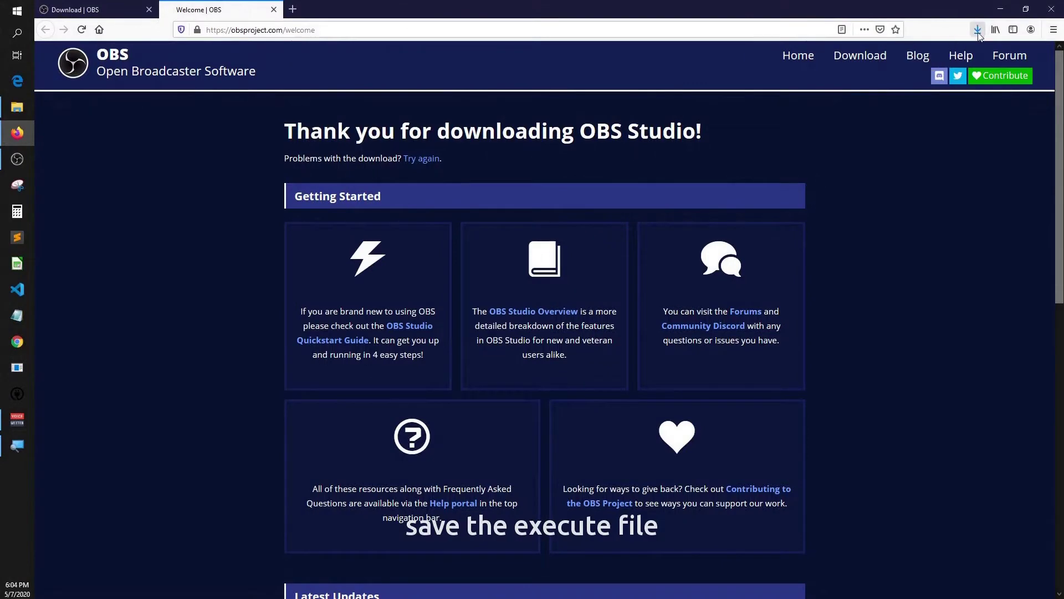
- From Firefox's downloads list, show OBS-Studio-25.0.8-Full-Installer-x64 in its Downloads folder
click(978, 31)
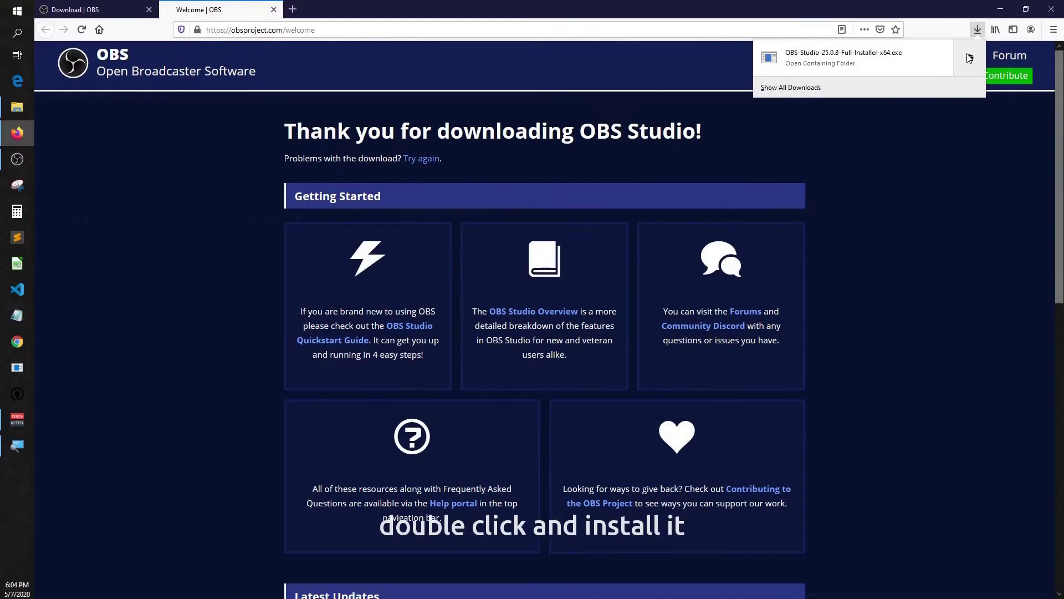
click(970, 57)
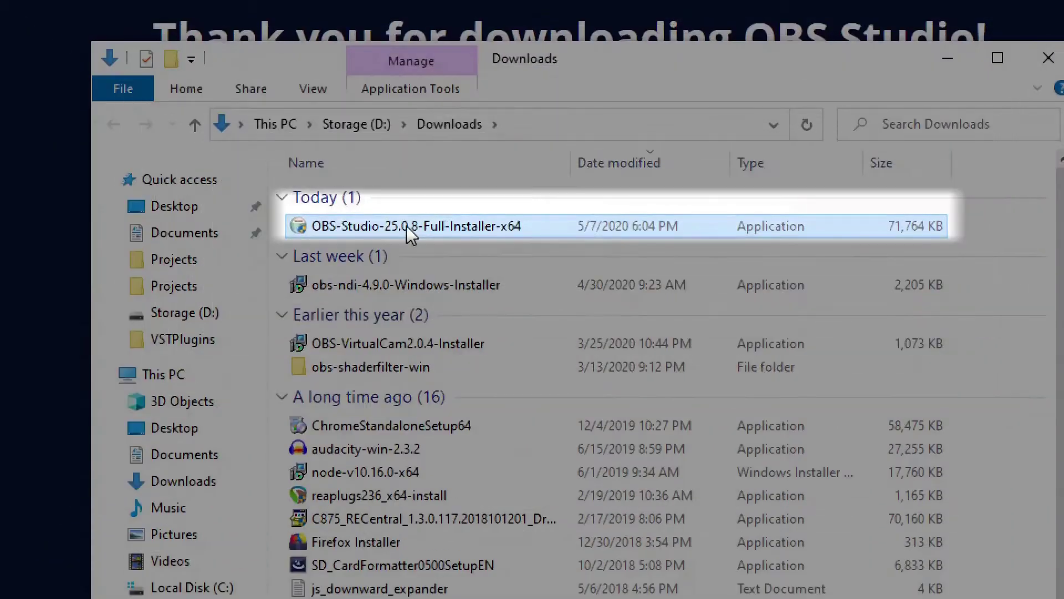
- Dismiss the installer's context menu and close the Downloads Explorer window
right_click(407, 225)
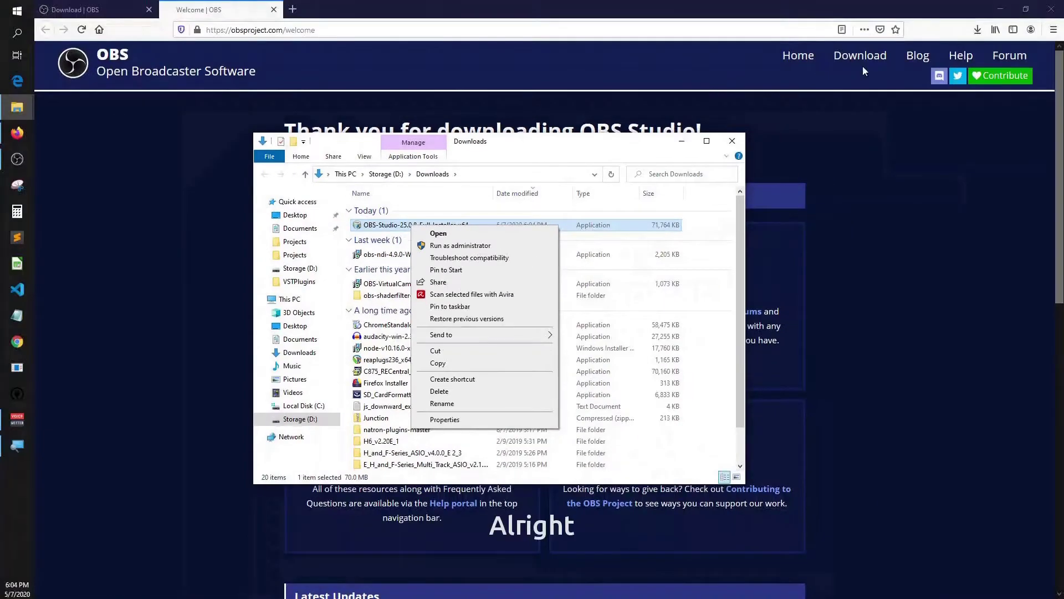
click(732, 140)
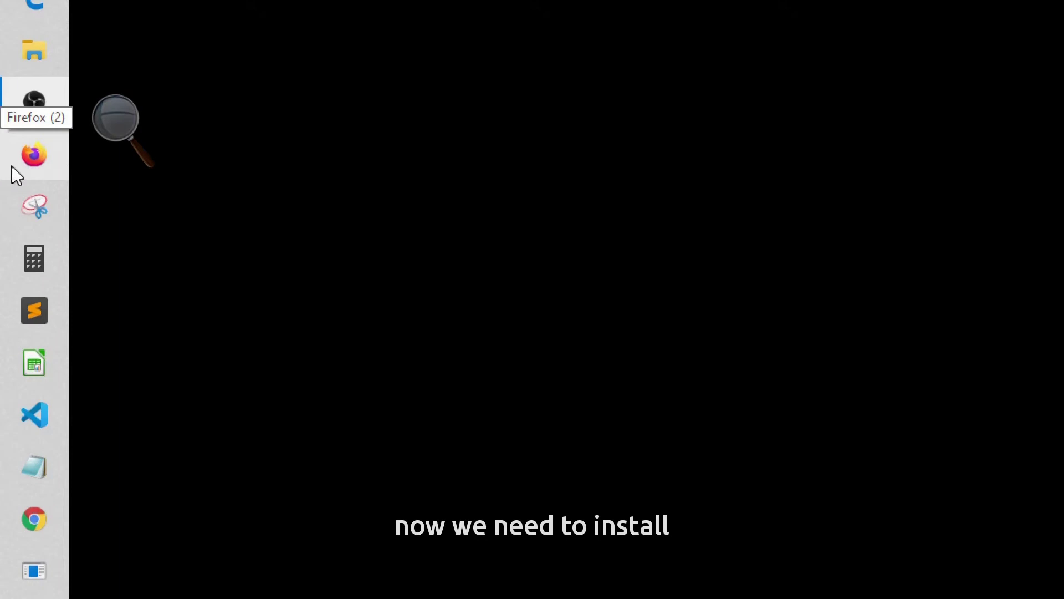
- In a new private Firefox window, search 'reaplug' and open the ReaPlugs page on reaper.fm
right_click(19, 158)
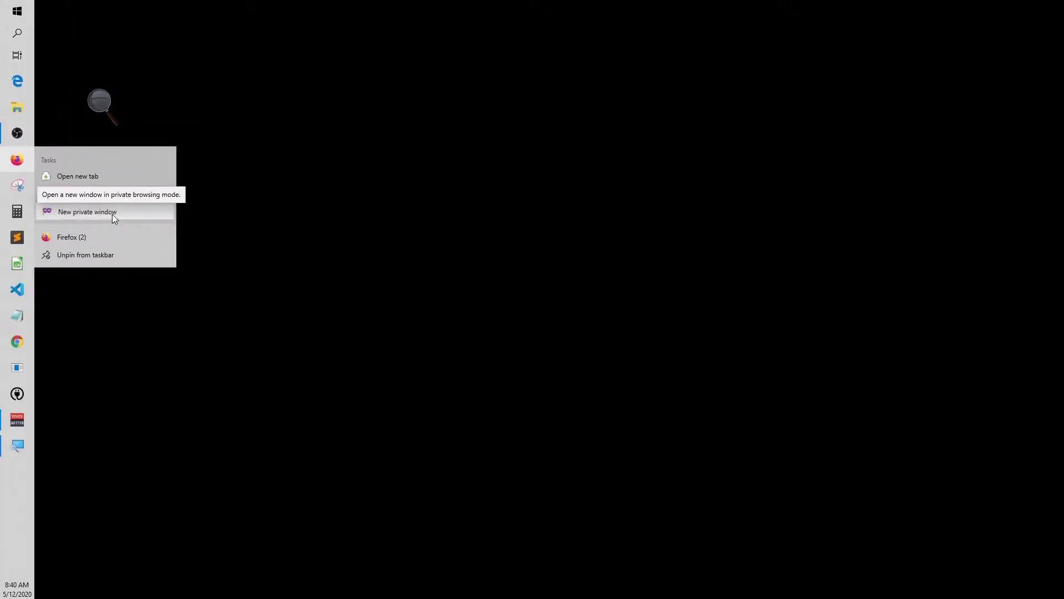
click(224, 265)
text(reaplug)
key(Return)
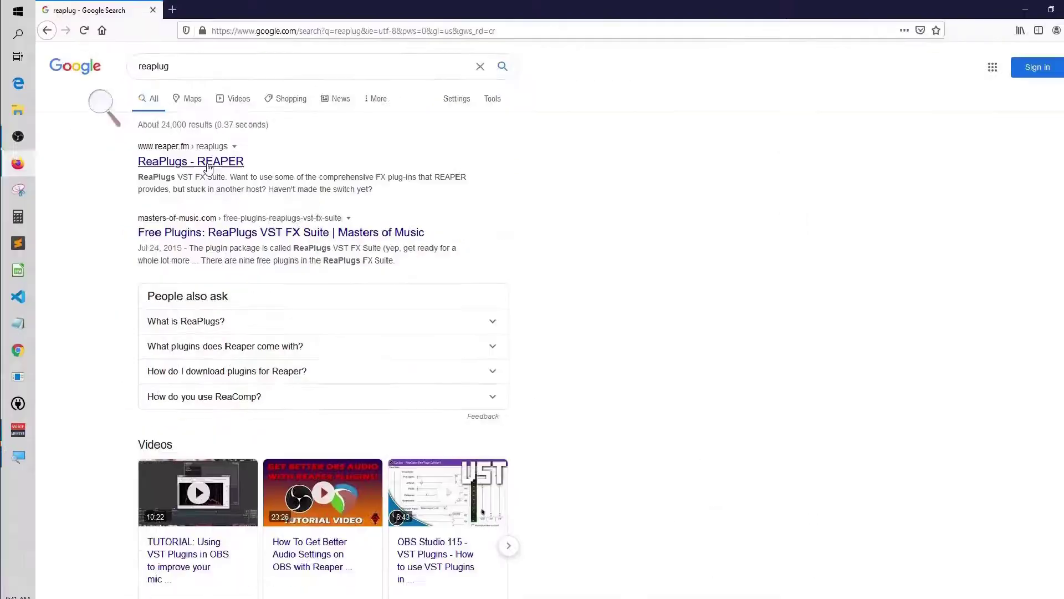
click(182, 158)
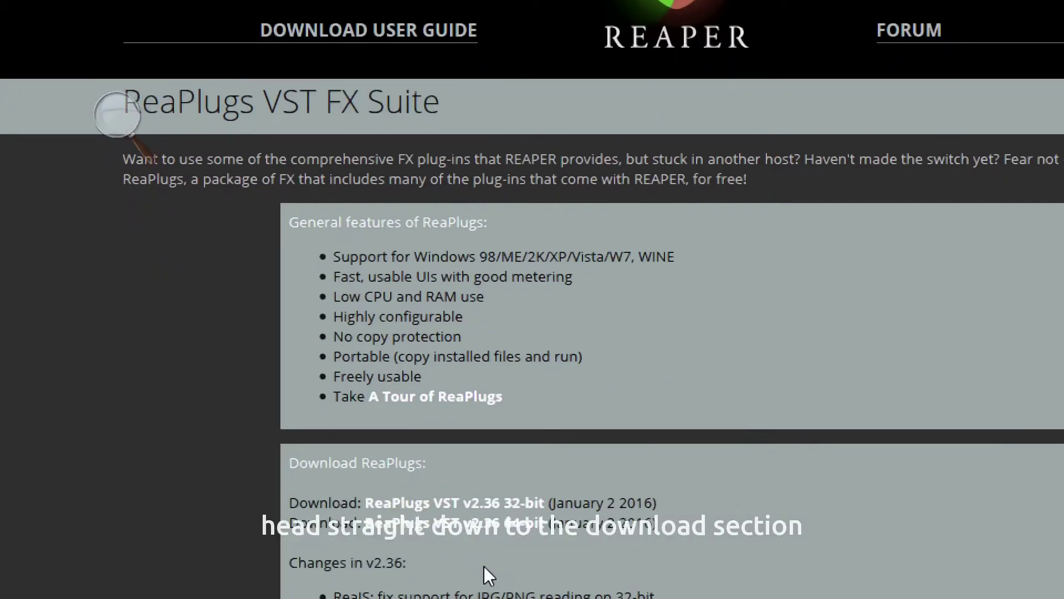
- Download and save the ReaPlugs VST v2.36 64-bit installer, then launch it from Downloads
scroll(484, 567, down, 2)
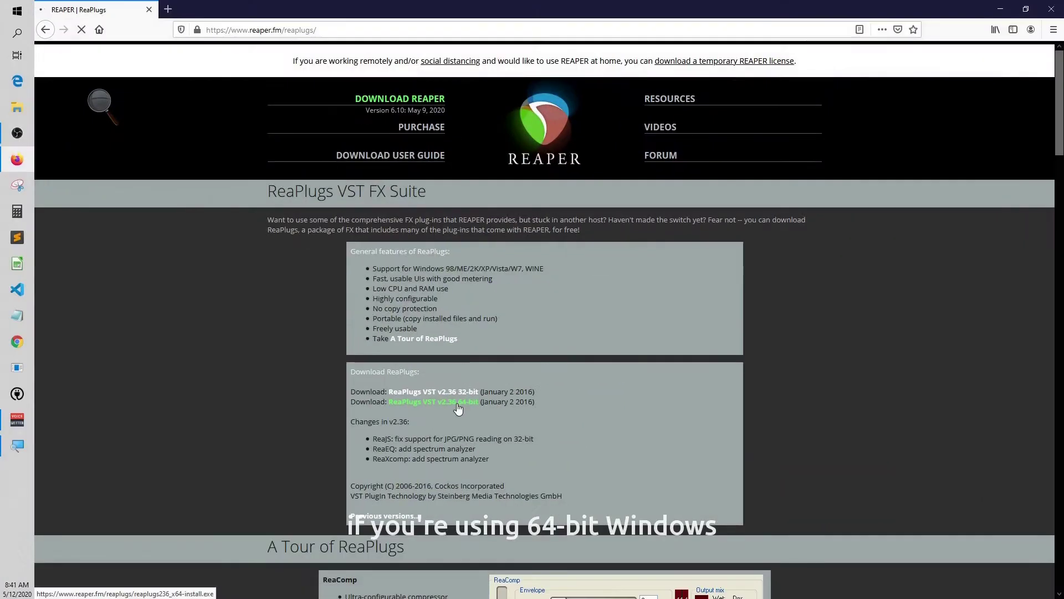
click(504, 422)
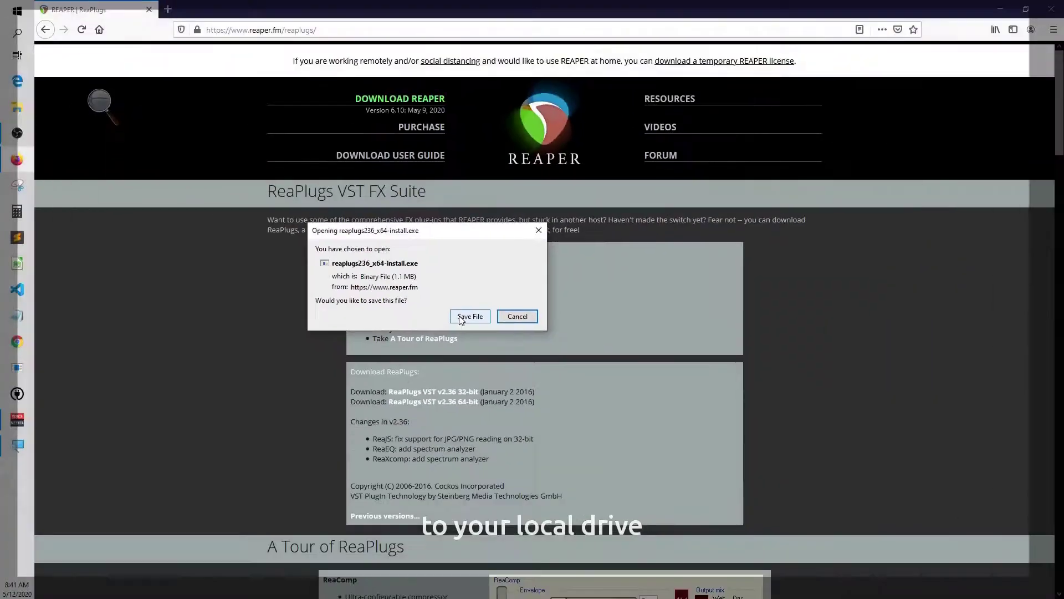
click(500, 320)
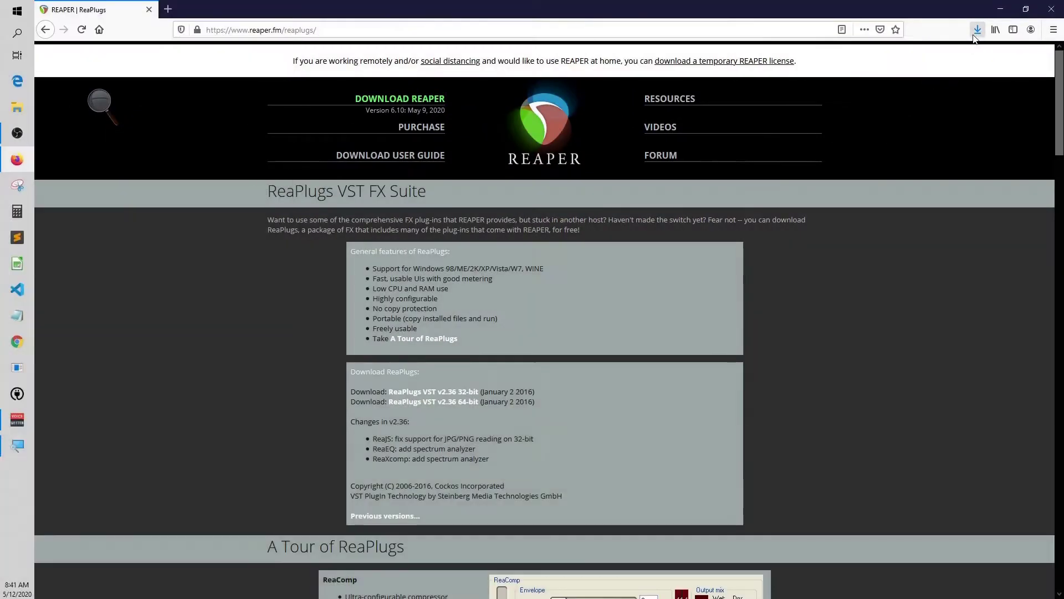
click(977, 29)
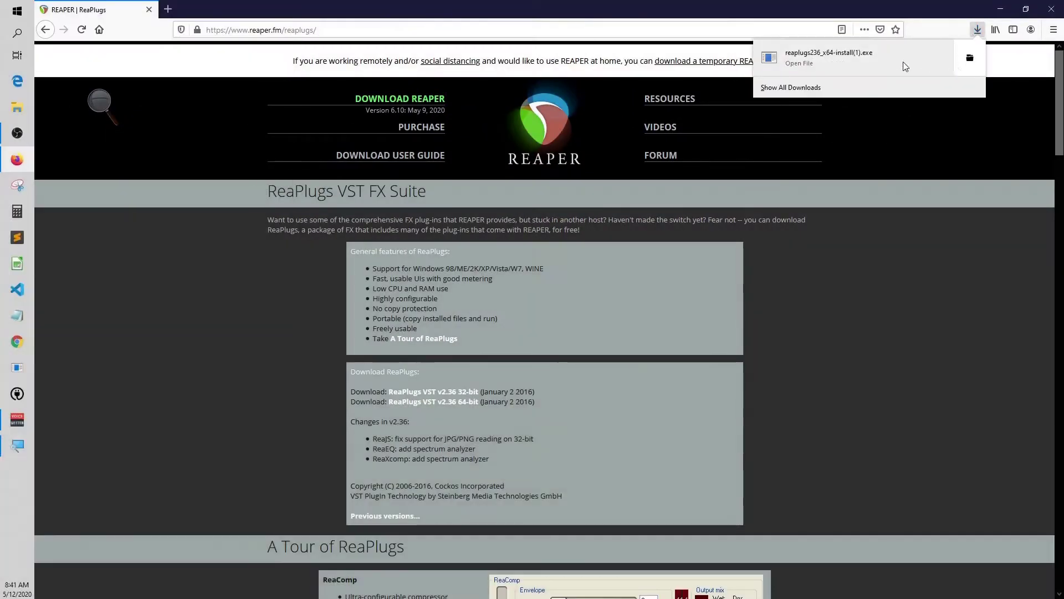
click(963, 66)
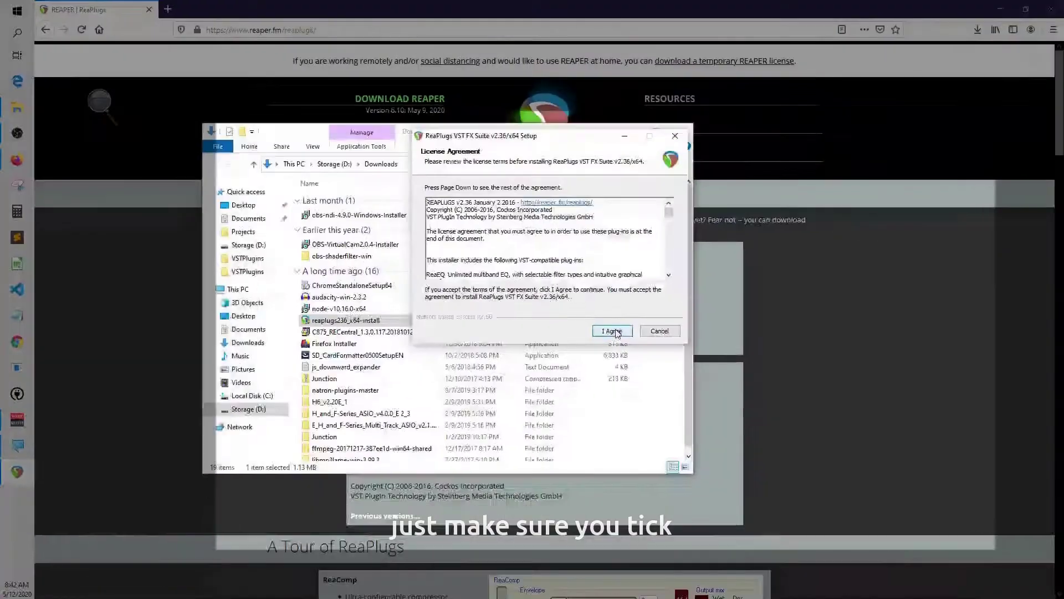
- Accept the ReaPlugs license and set the install folder to C:\Program Files\VSTPlugins\ReaPlugs
click(787, 407)
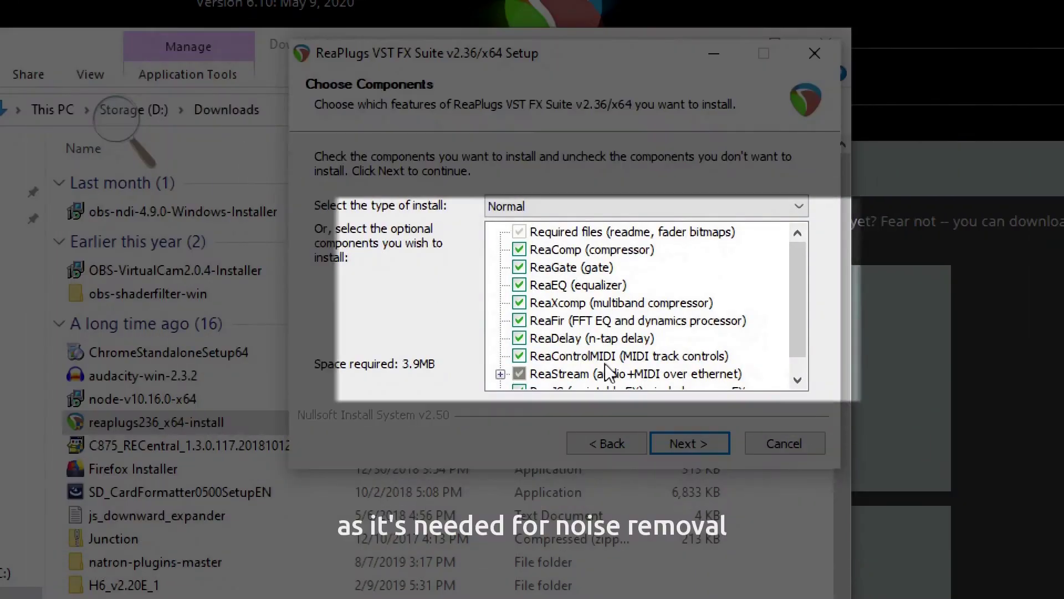
scroll(803, 283, down, 1)
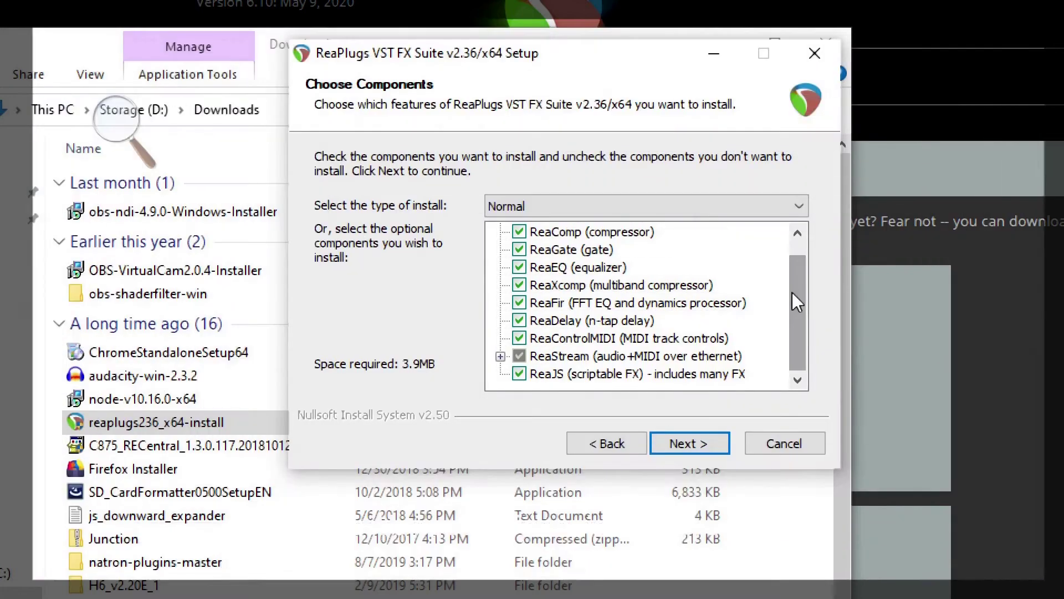
scroll(800, 302, up, 1)
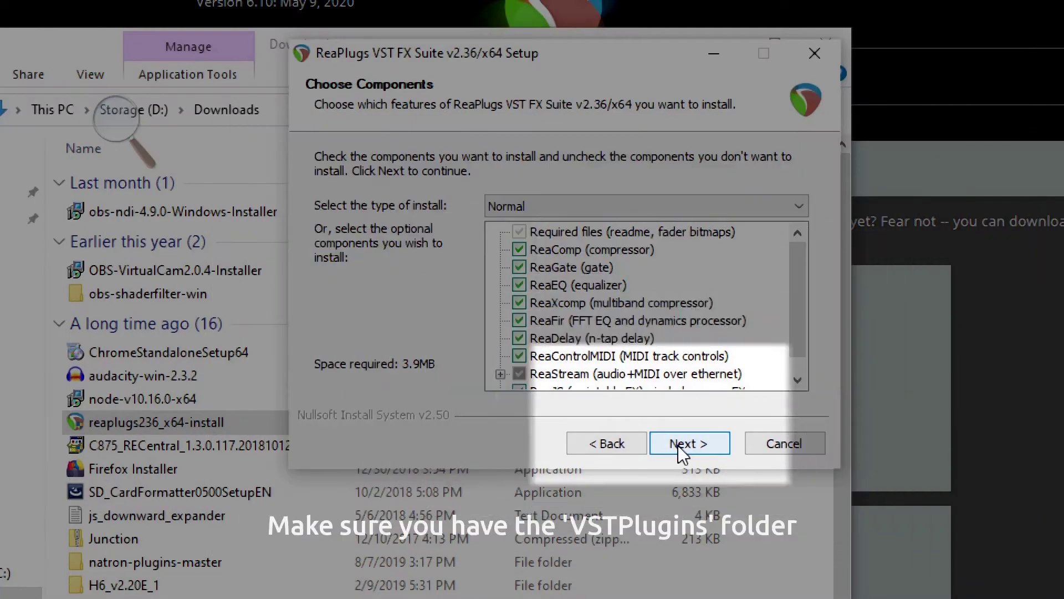
click(683, 446)
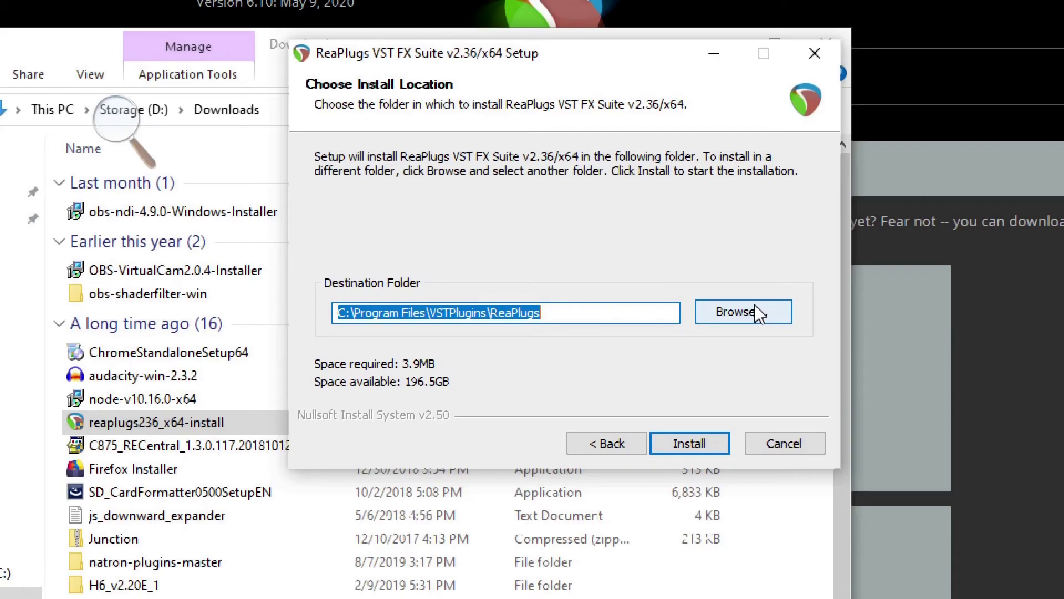
click(757, 314)
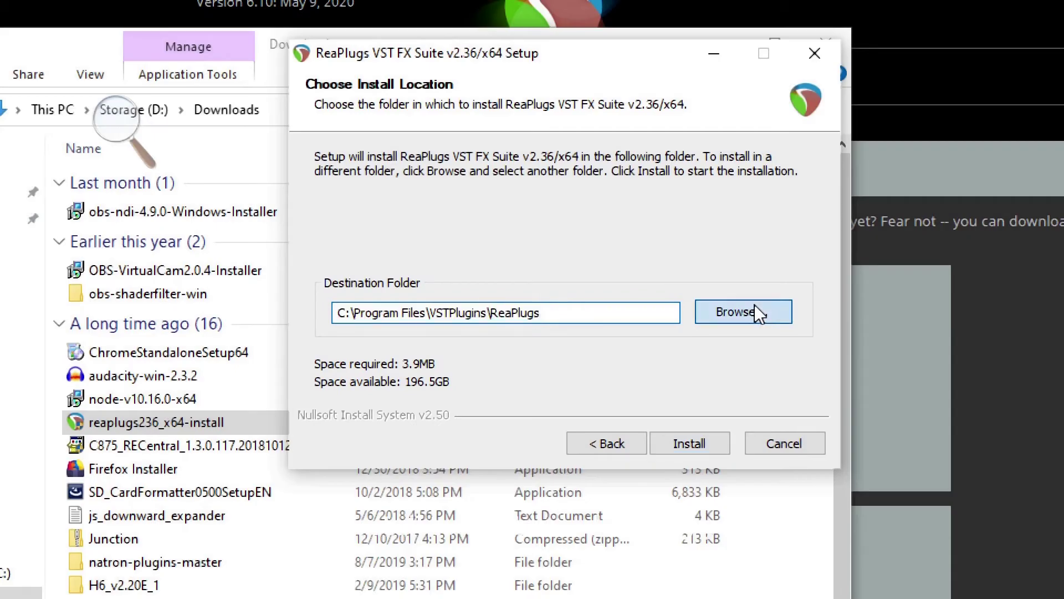
drag(713, 348, 713, 414)
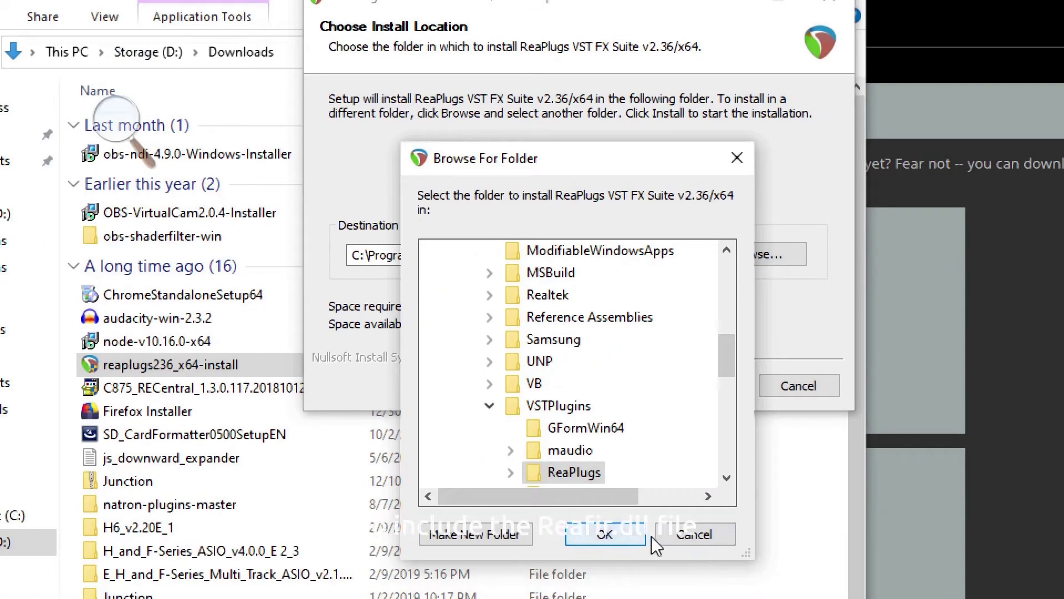
click(687, 535)
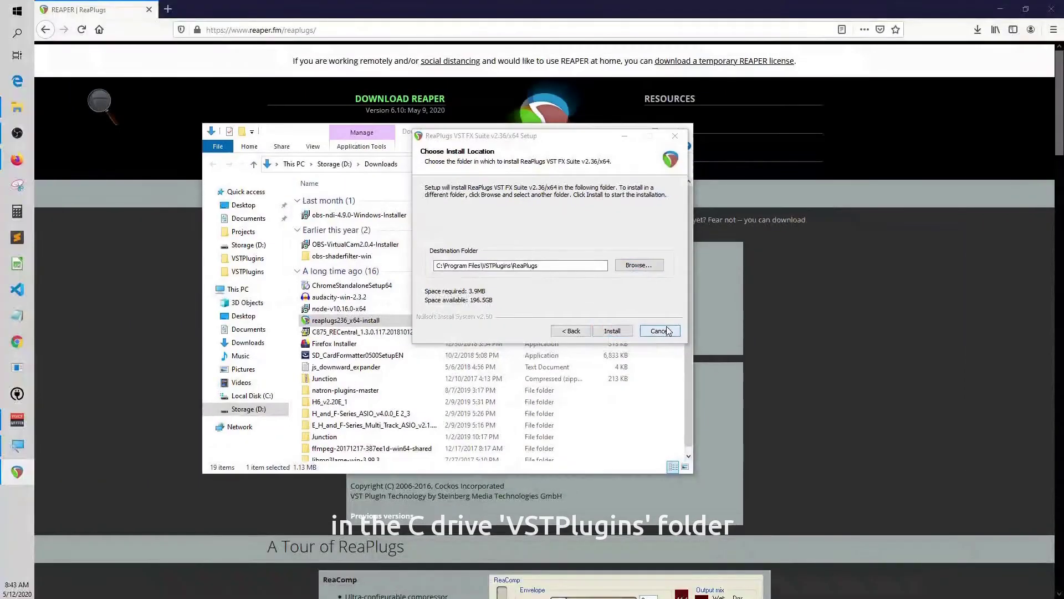
- Cancel ReaPlugs Setup, confirm quitting, and close the Firefox window
click(810, 386)
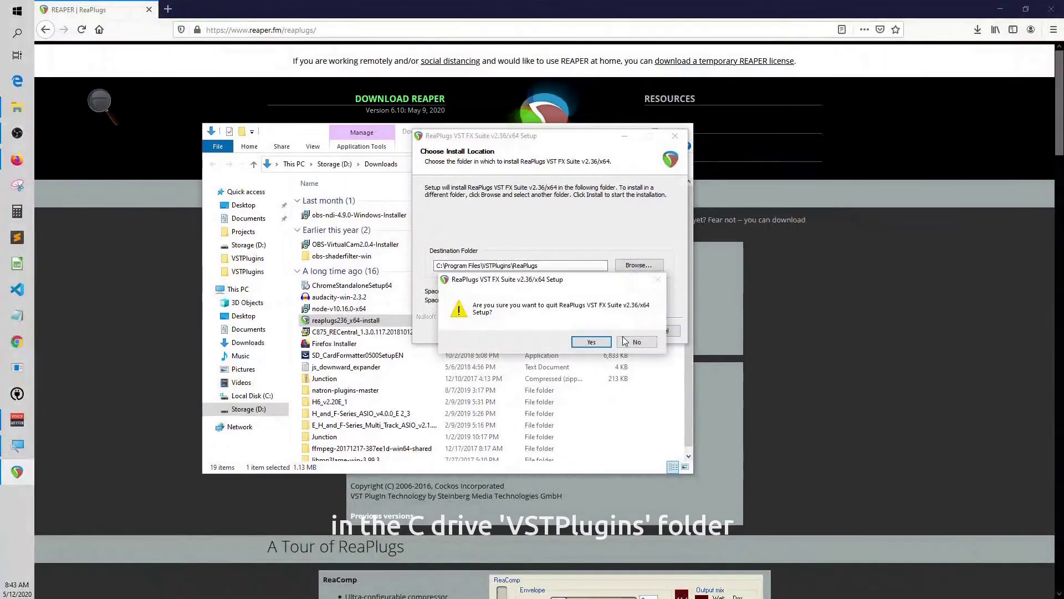
click(591, 342)
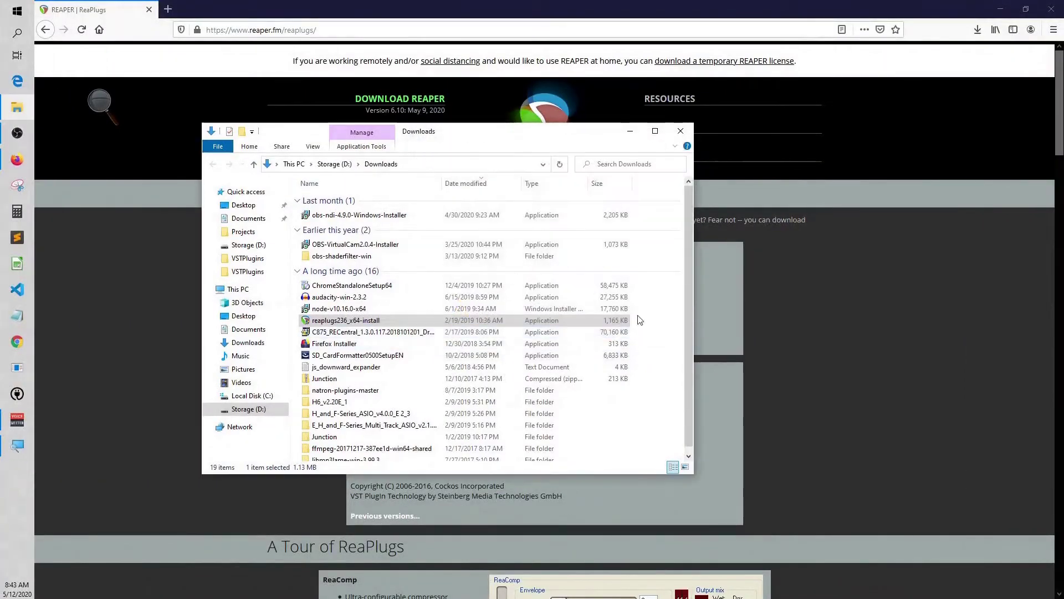
click(703, 149)
click(1051, 8)
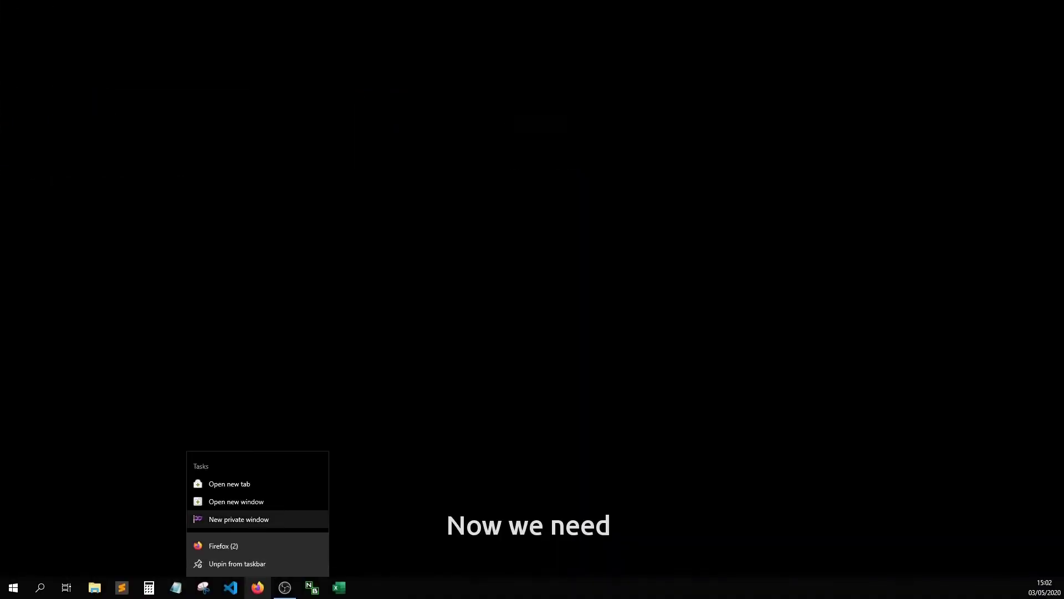
- In a new private window, search 'gvs' and open the GVST website
click(238, 518)
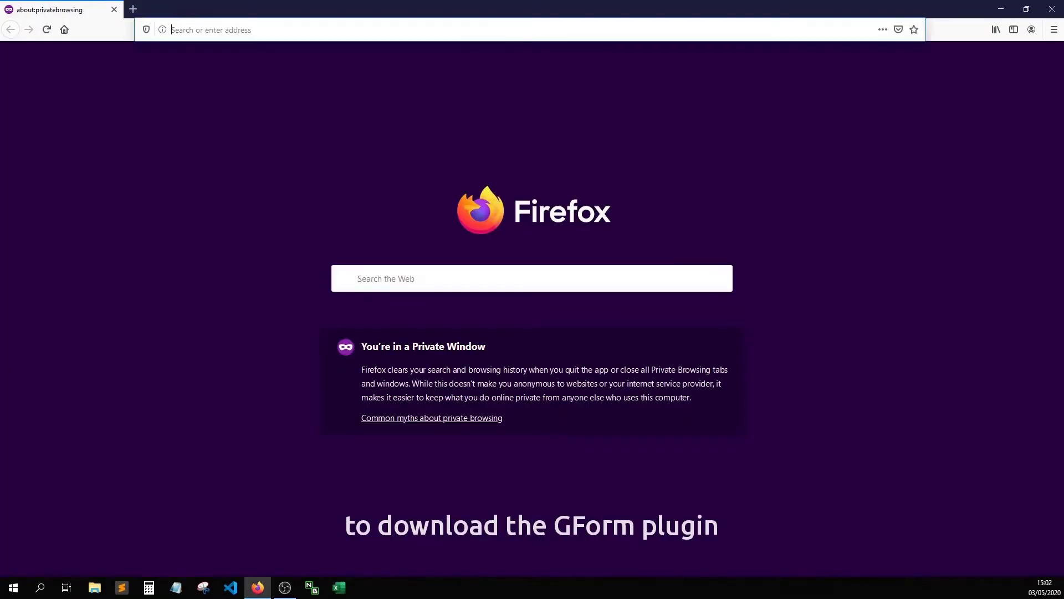
text(gvst)
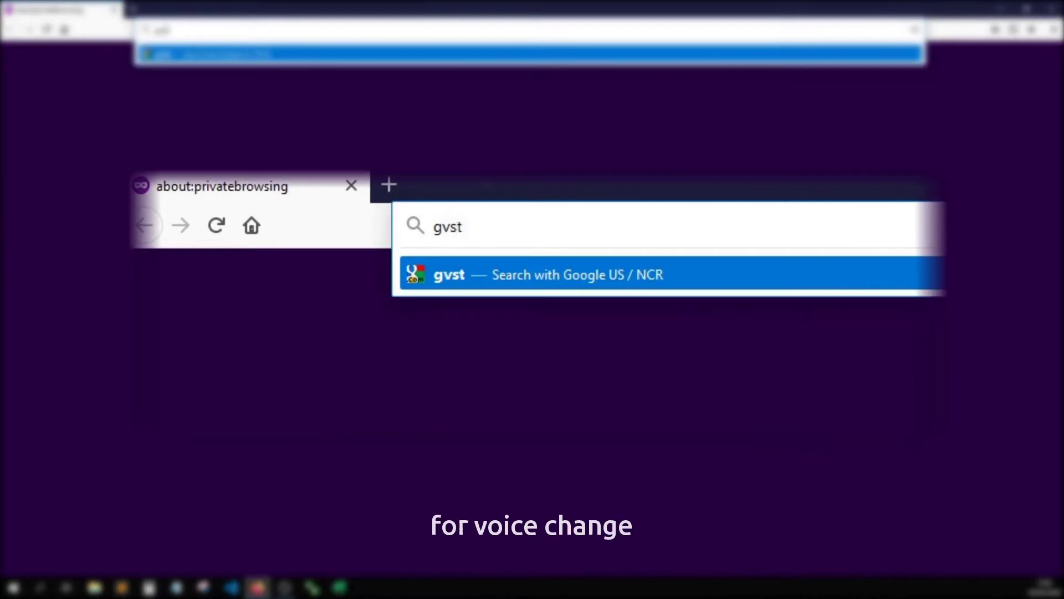
key(Return)
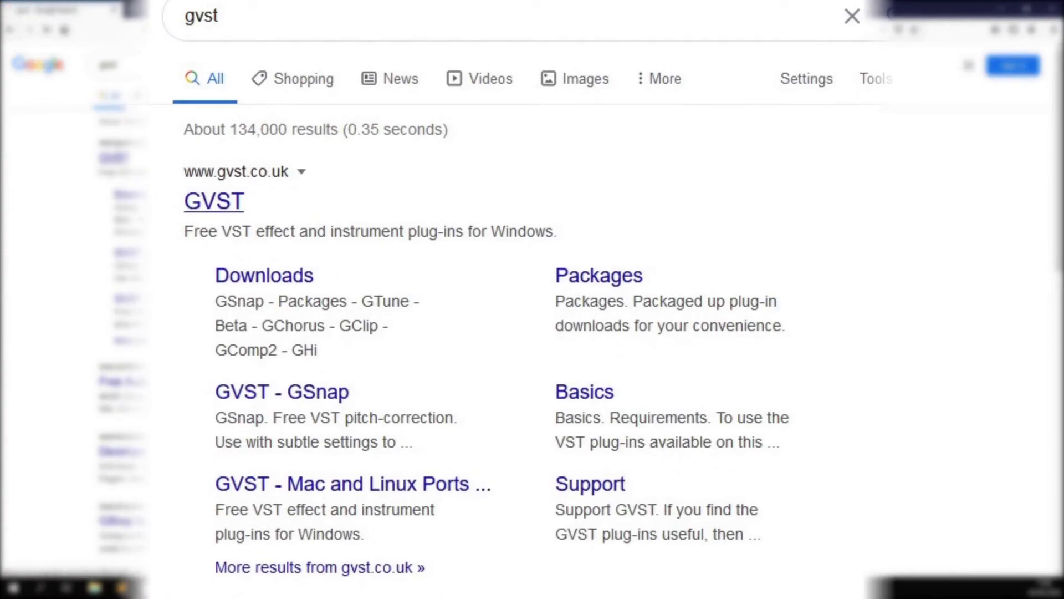
click(114, 158)
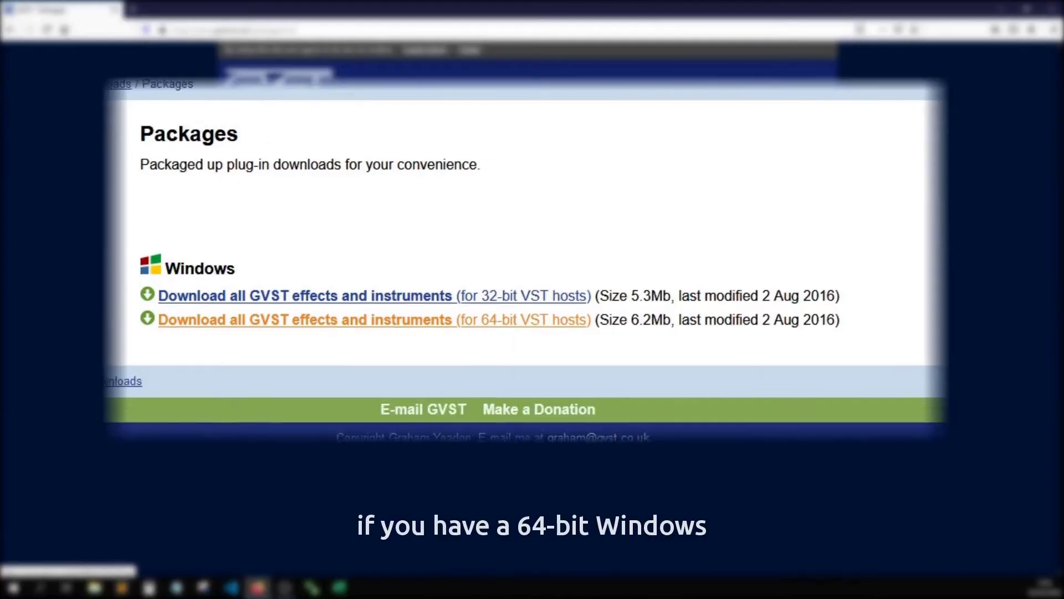
- Save the 64-bit AllGVSTWin64.zip package and check its download progress
click(404, 321)
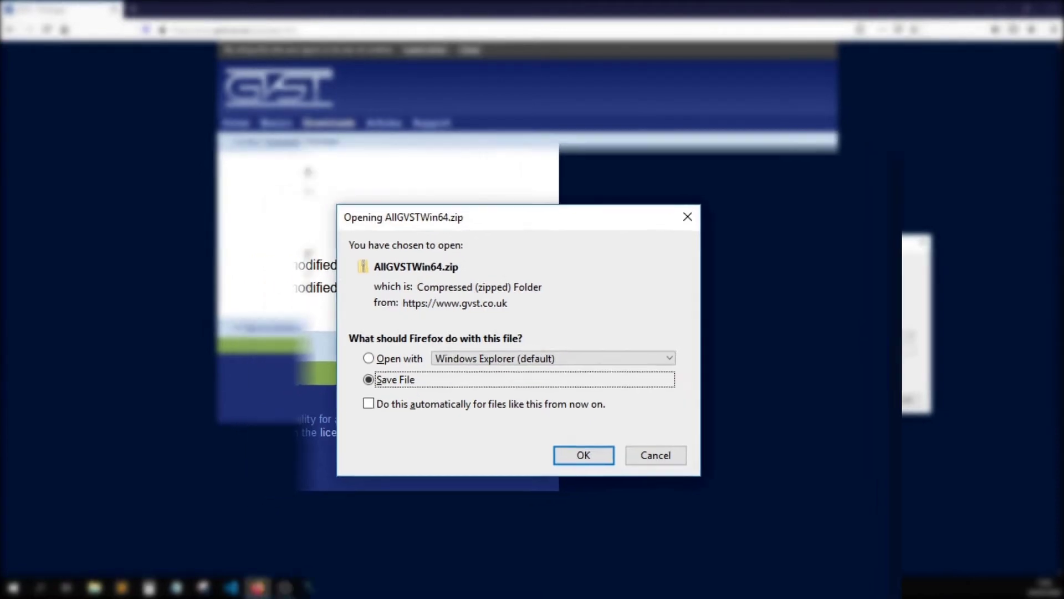
click(540, 464)
click(978, 30)
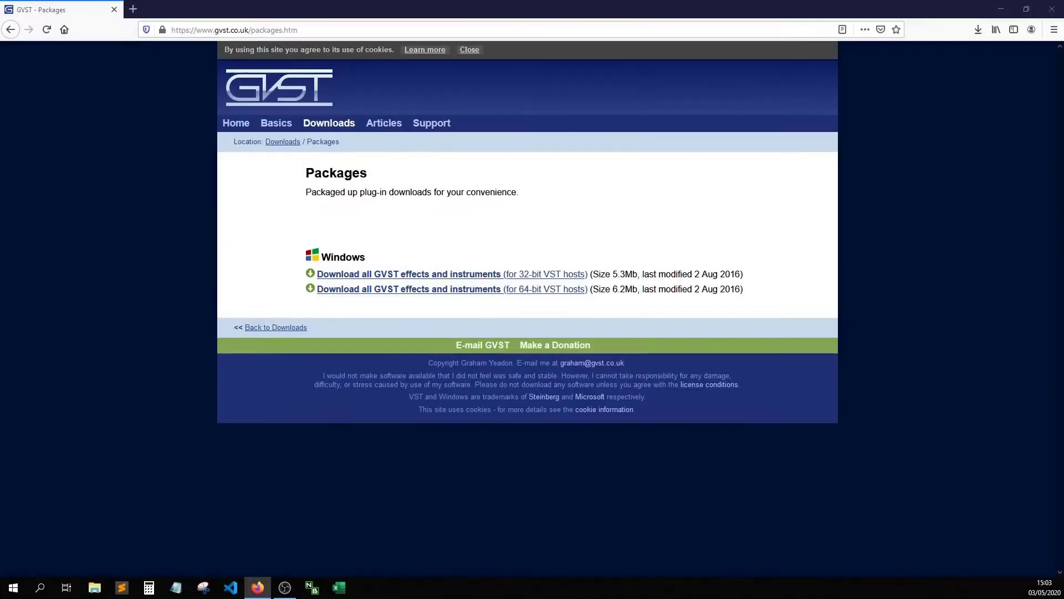
- Extract all files from AllGVSTWin64.zip in the Downloads folder
drag(0, 58, 649, 1)
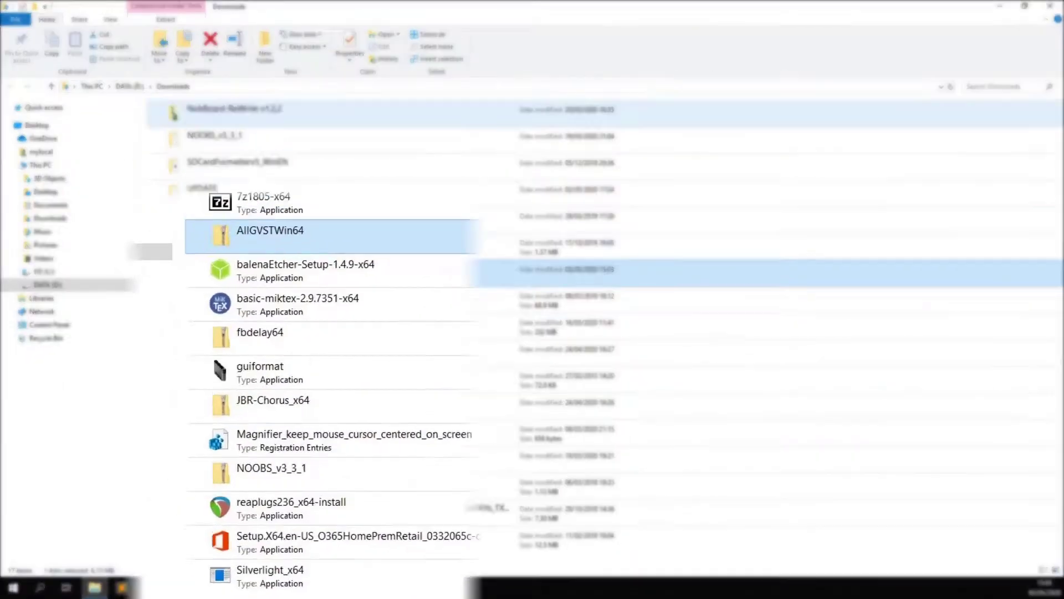
right_click(260, 191)
click(310, 248)
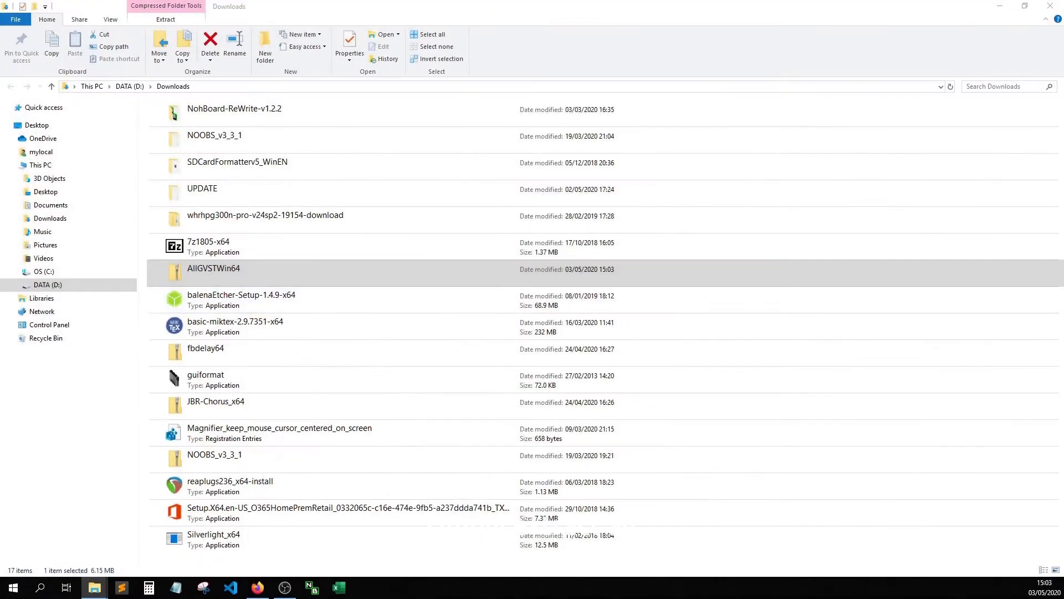
click(663, 337)
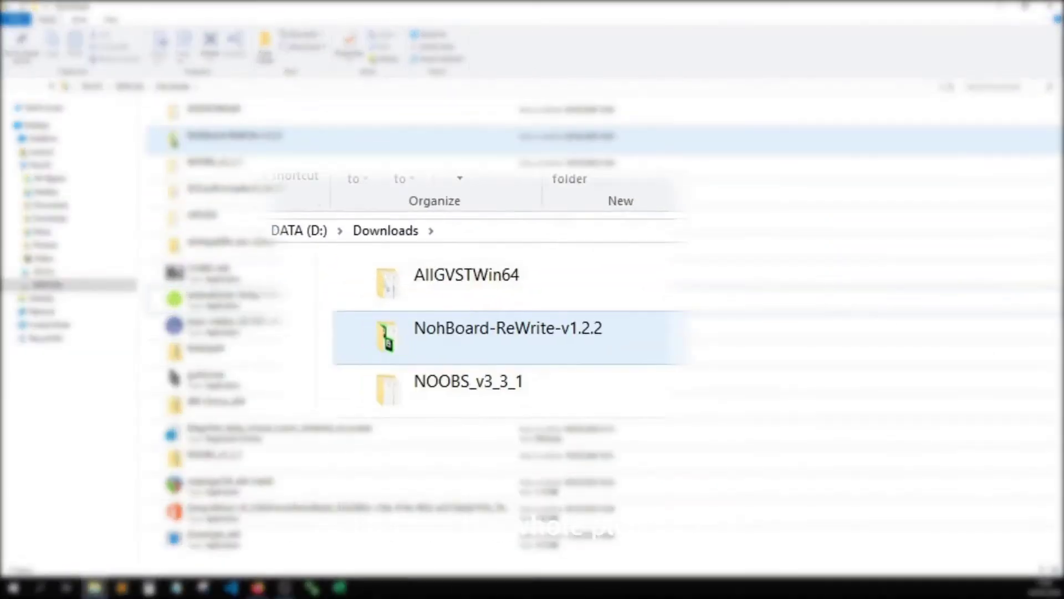
- Open the extracted AllGVSTWin64 folder and copy GForm.dll
double_click(466, 283)
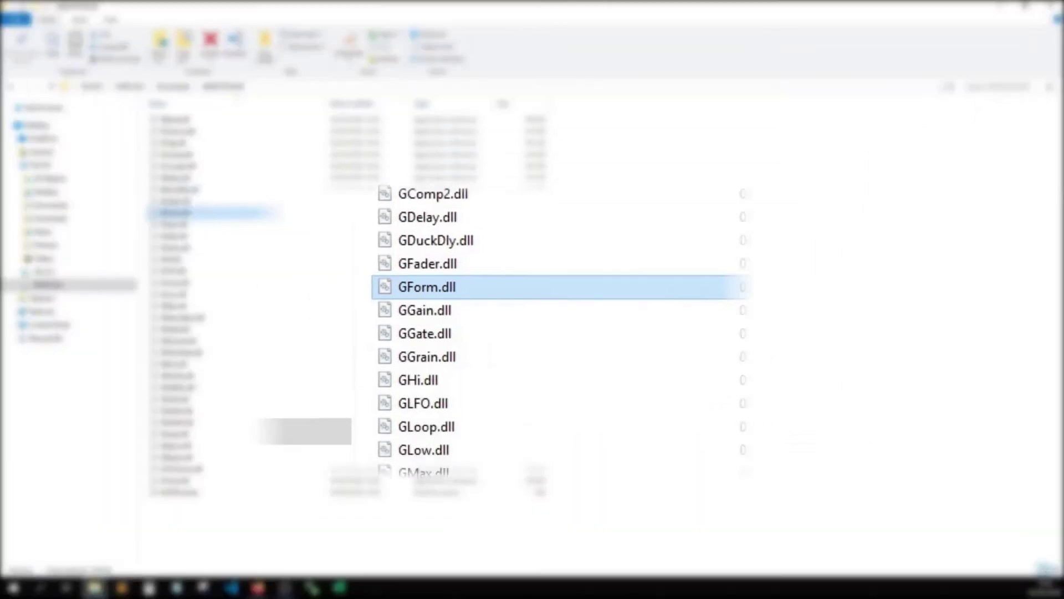
right_click(505, 320)
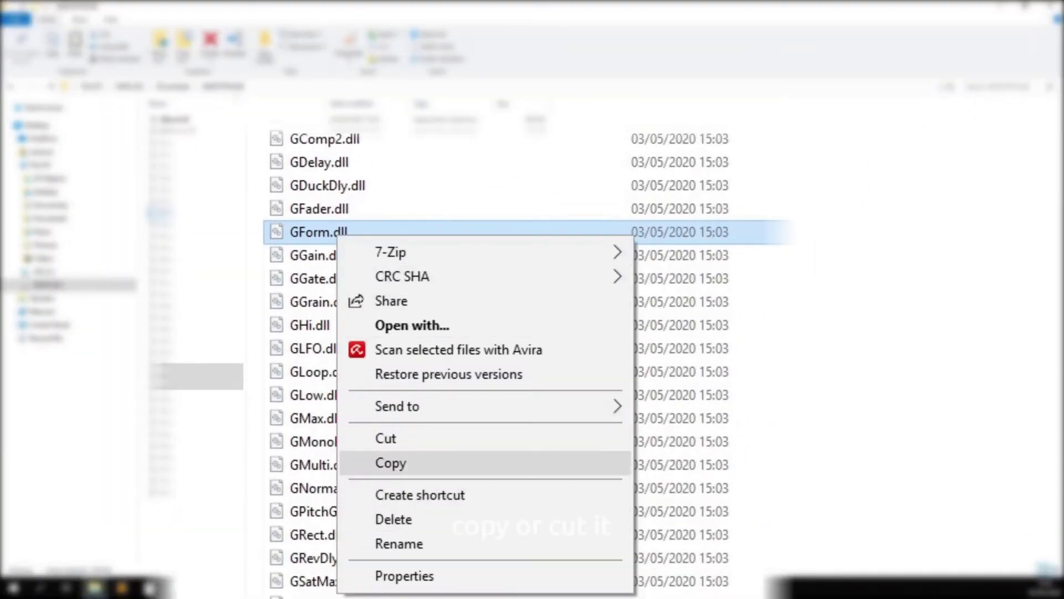
click(390, 463)
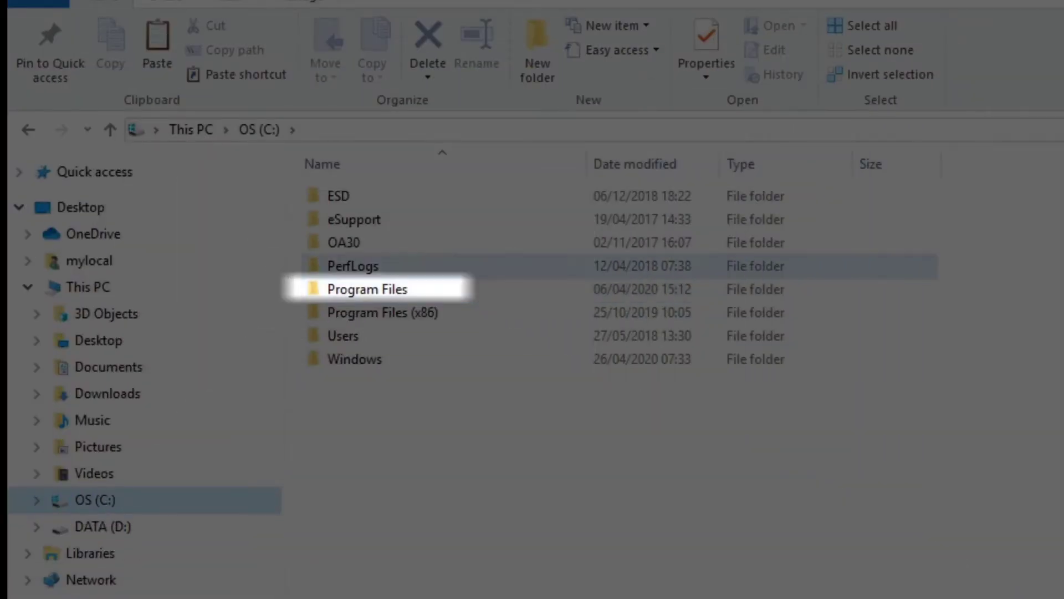
- Paste GForm.dll into C:\Program Files\VSTPlugins next to the ReaPlugs folder
double_click(368, 289)
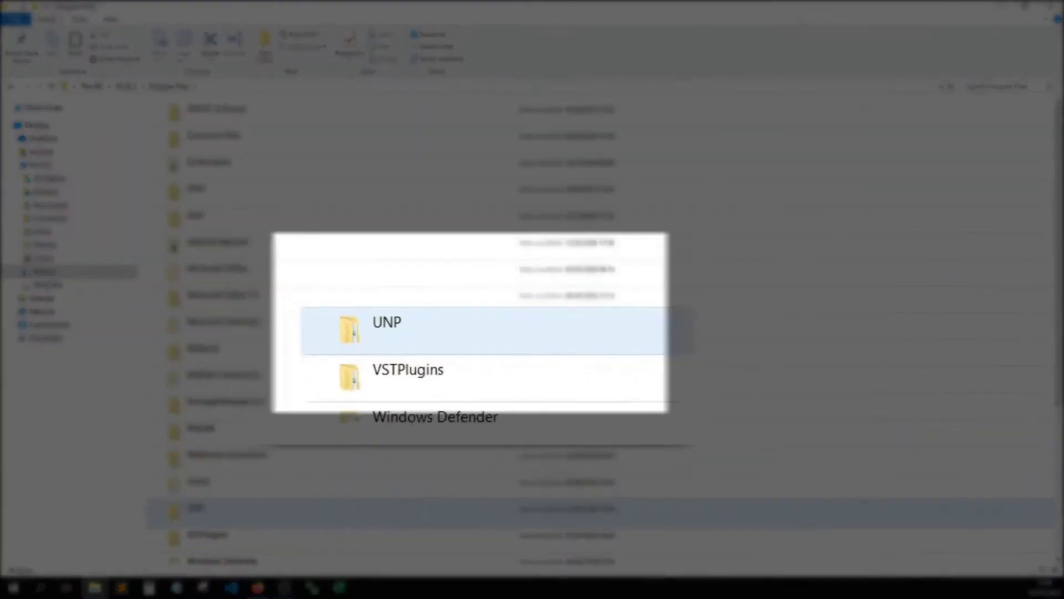
click(208, 534)
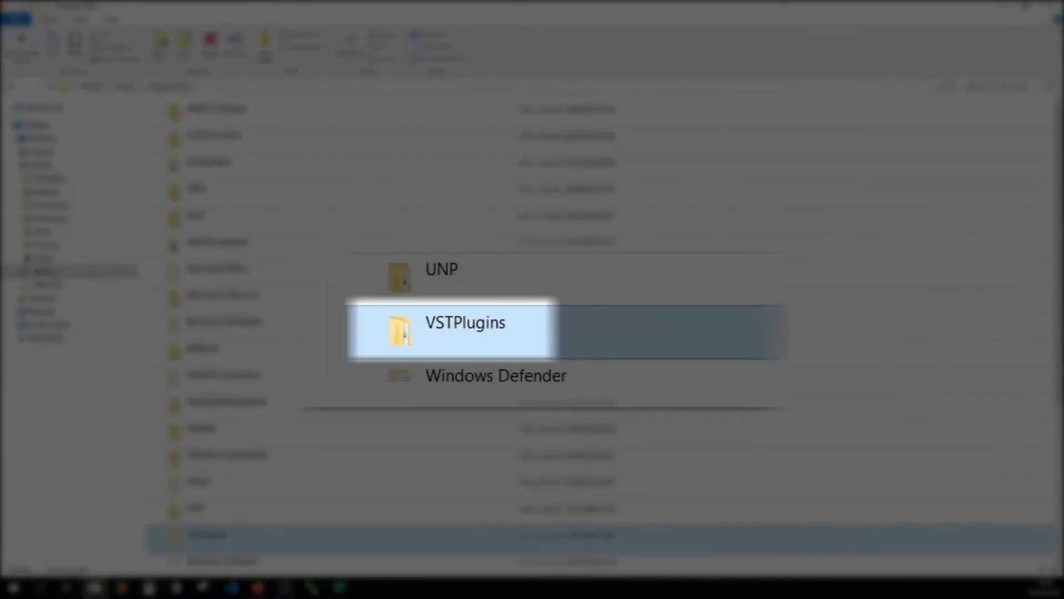
key(Return)
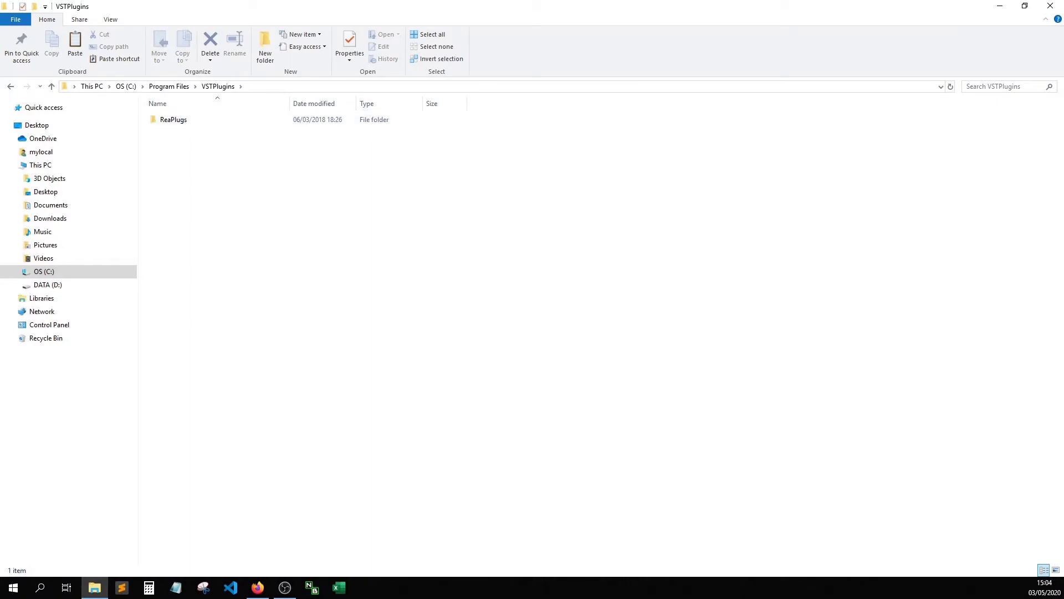
right_click(172, 146)
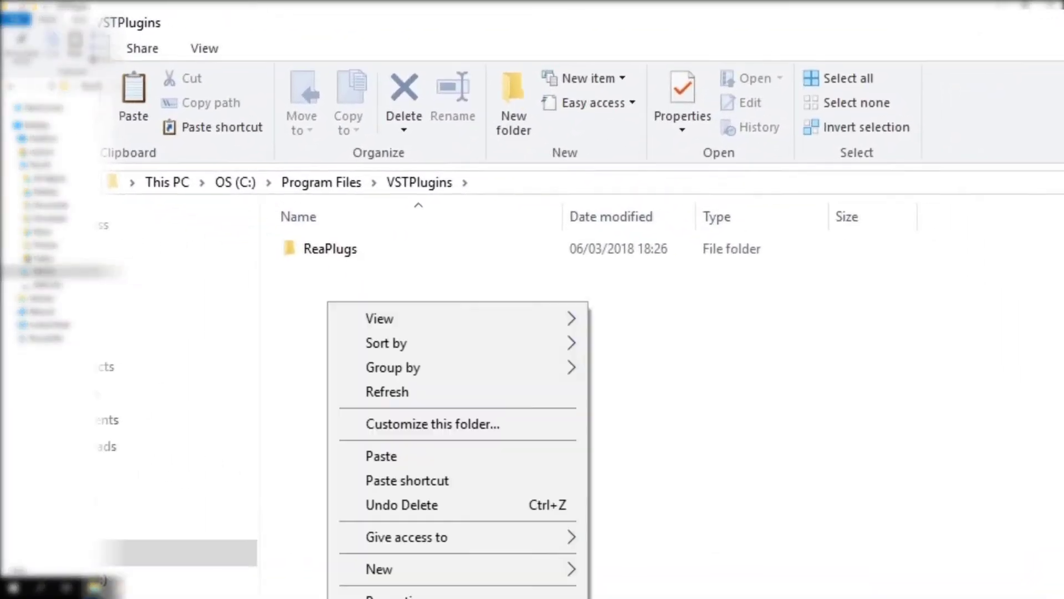
key(Down)
key(Down)
key(Down)
key(Return)
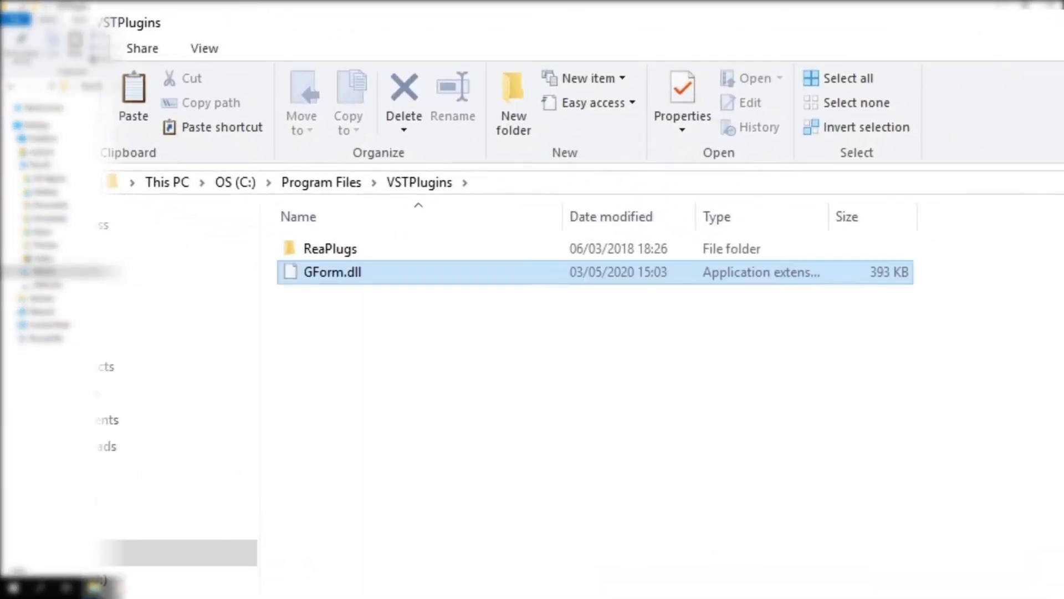
click(499, 388)
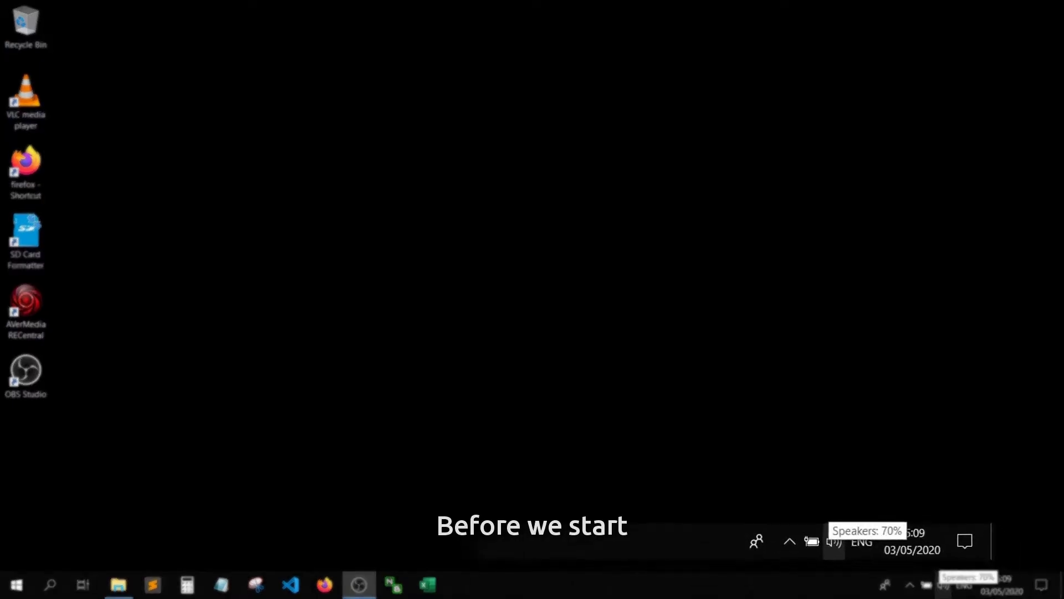
- Open the Sound dialog from the tray Volume Mixer's System Sounds
right_click(944, 585)
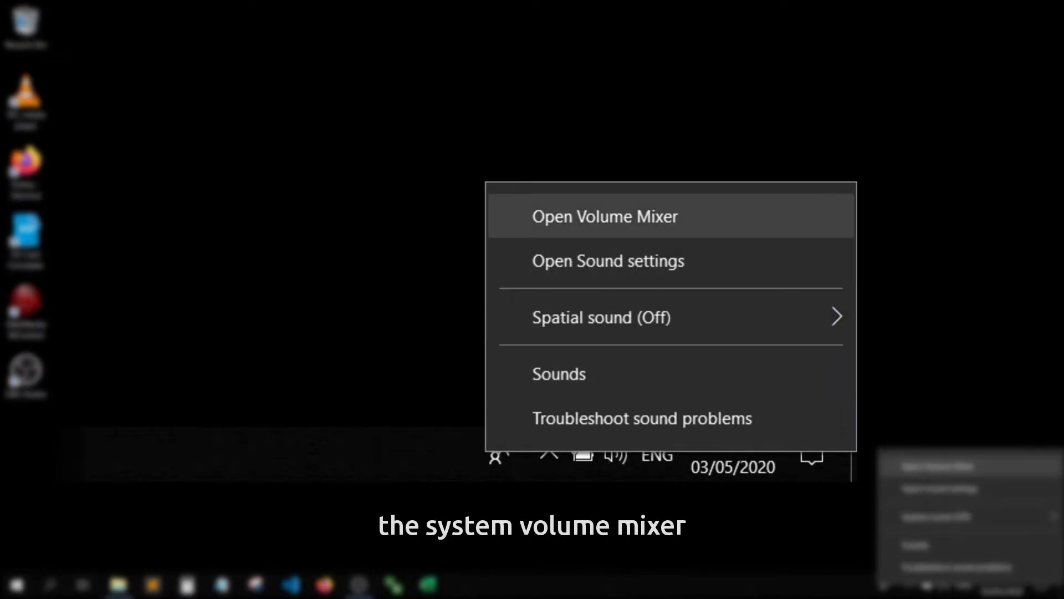
click(938, 467)
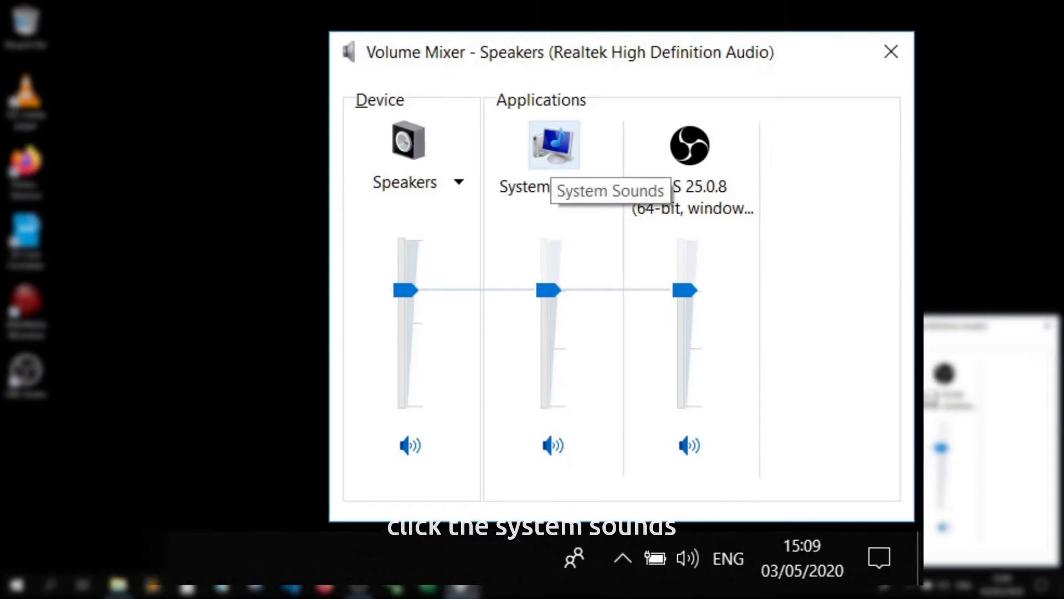
click(538, 134)
drag(134, 39, 571, 101)
- Check that Microphone is the default device on the Recording tab
click(529, 122)
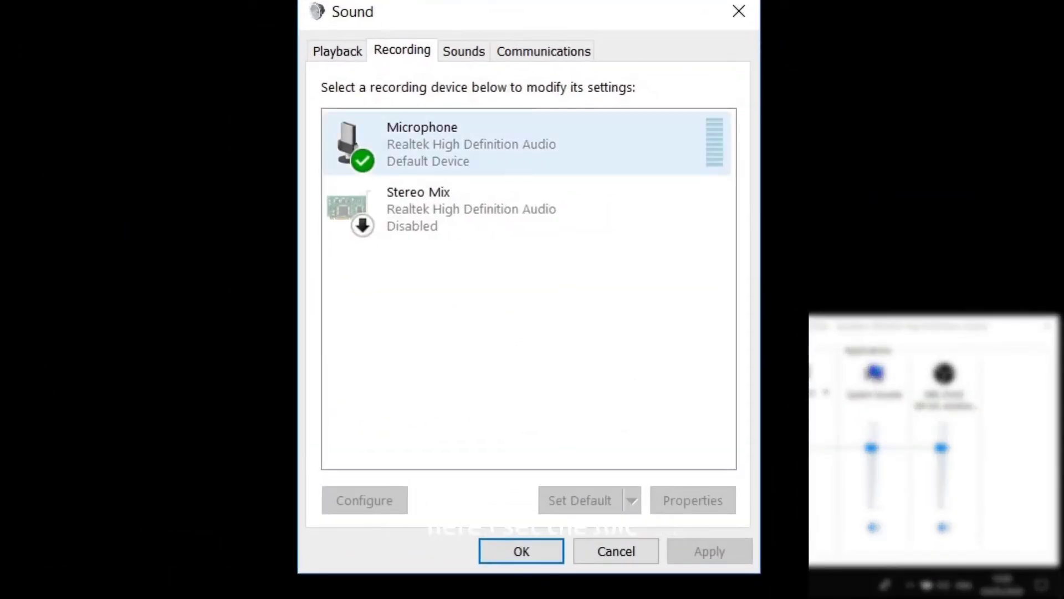
click(498, 143)
right_click(478, 155)
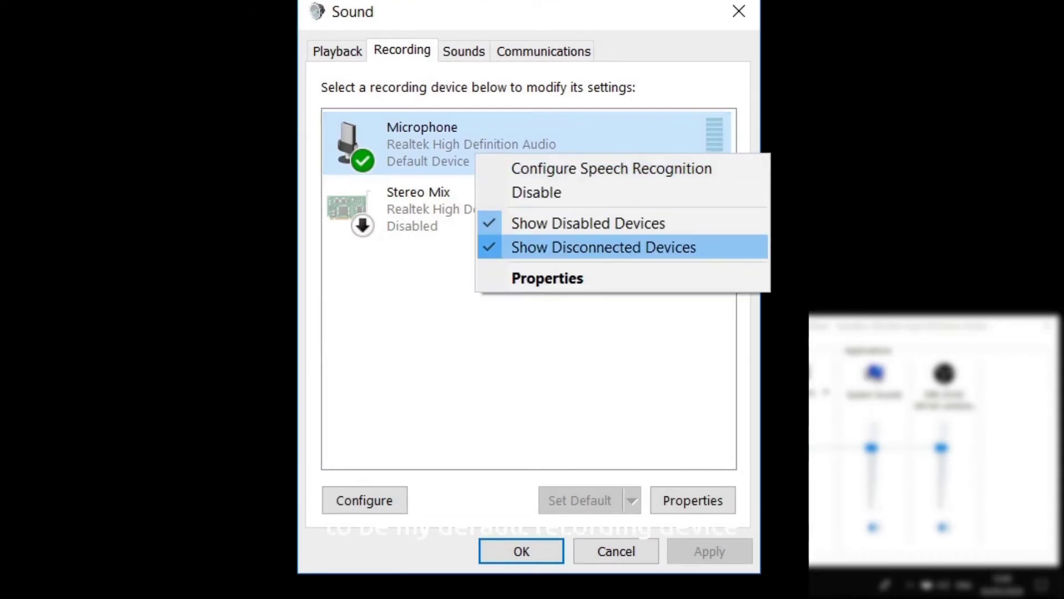
right_click(392, 136)
click(388, 135)
click(471, 209)
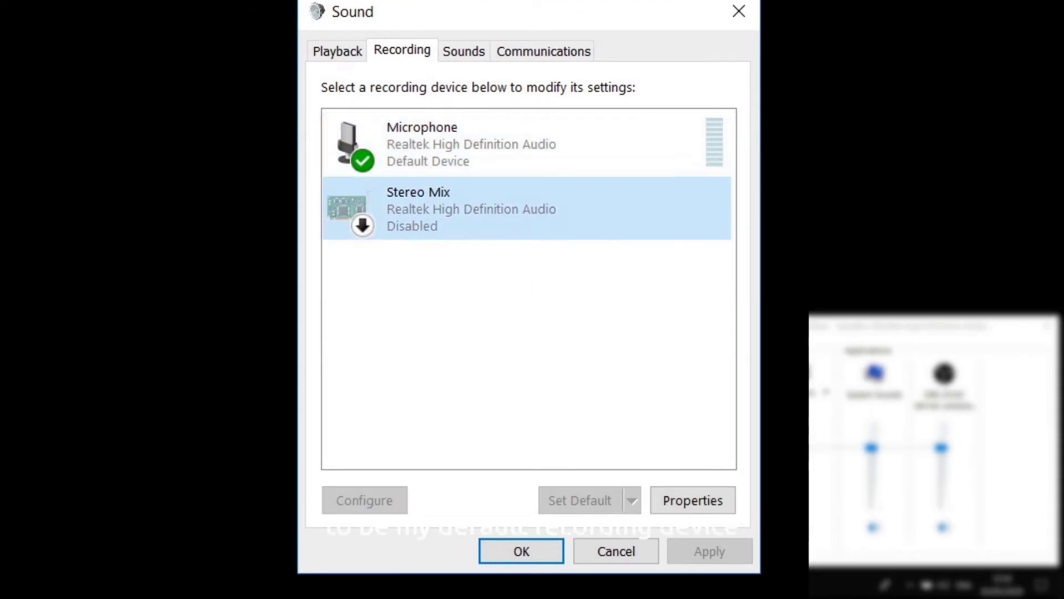
click(471, 145)
- Set Speakers (Realtek High Definition Audio) as the default playback device and confirm with OK
click(471, 208)
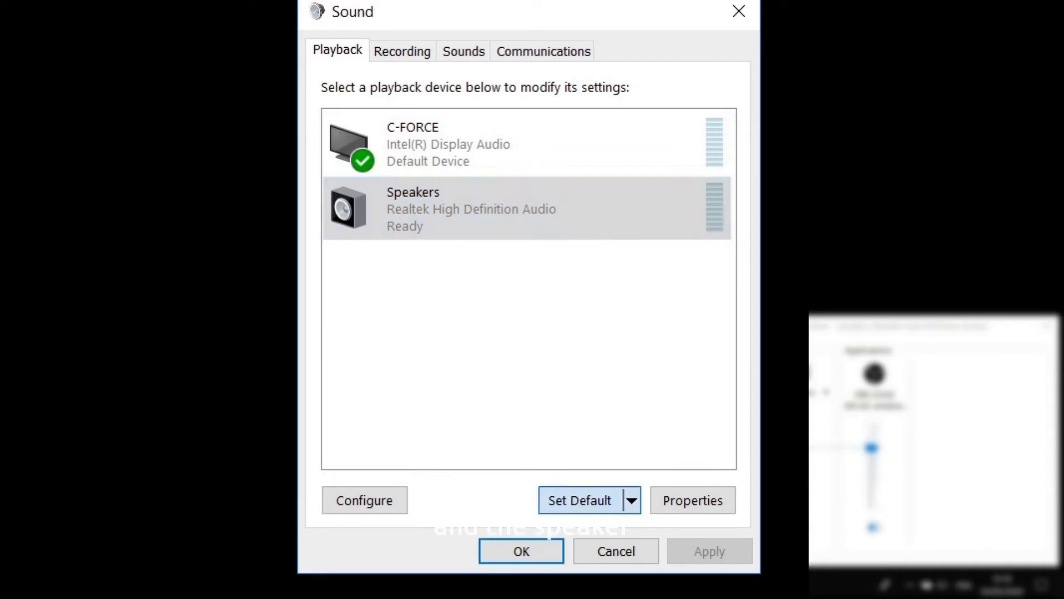
click(579, 500)
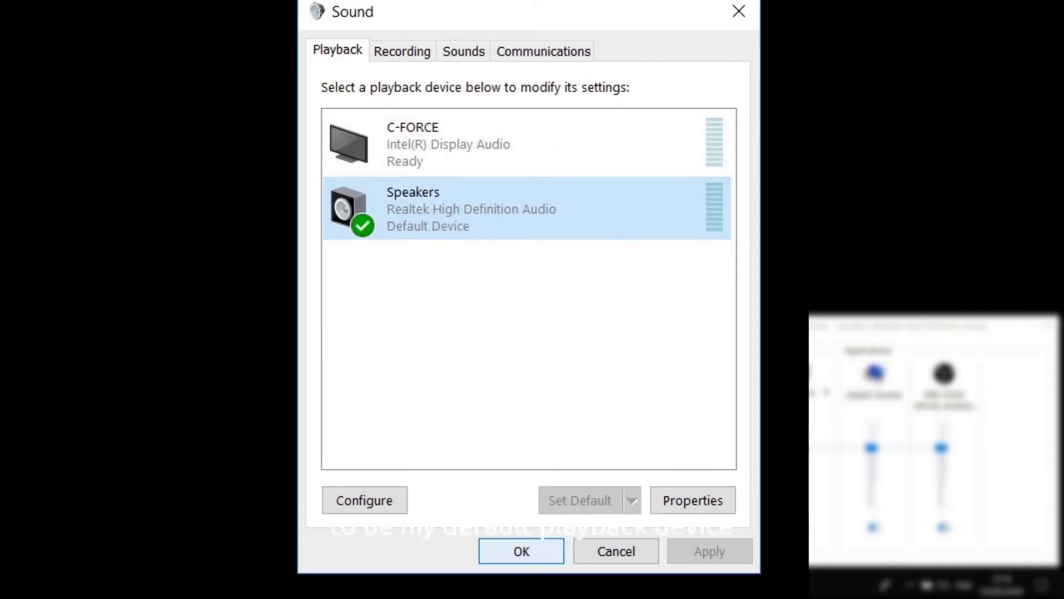
click(522, 551)
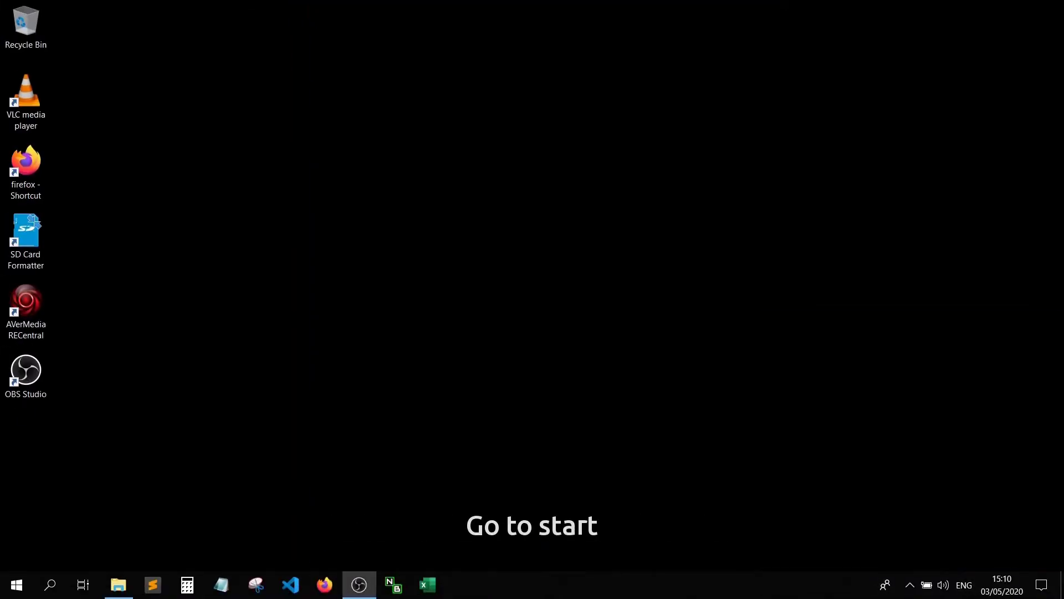
- Search 'mic' from Start and switch 'Microphone for this device' to On
key(super)
text(mic)
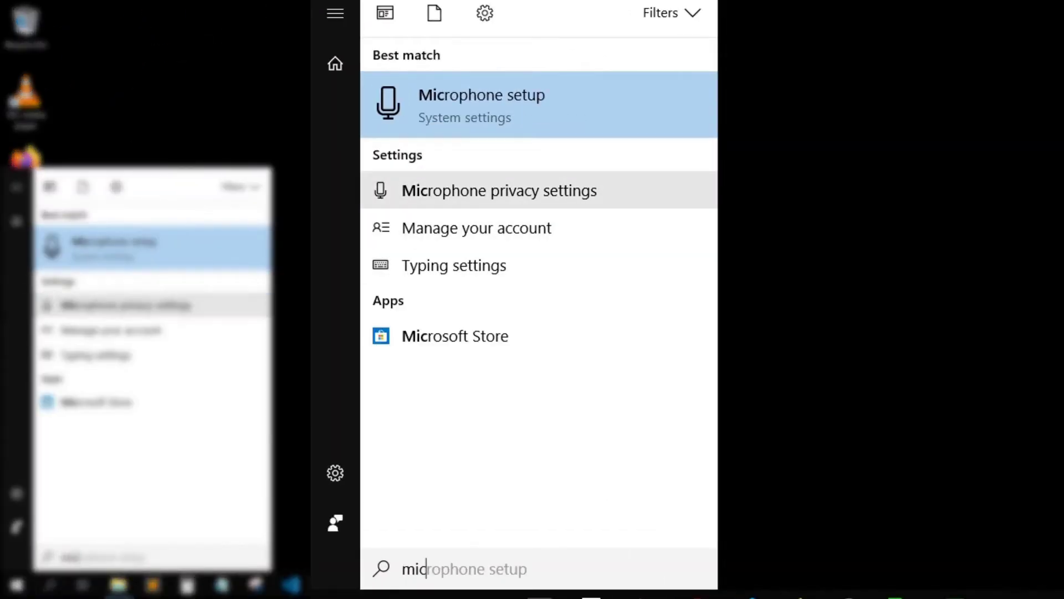
key(Return)
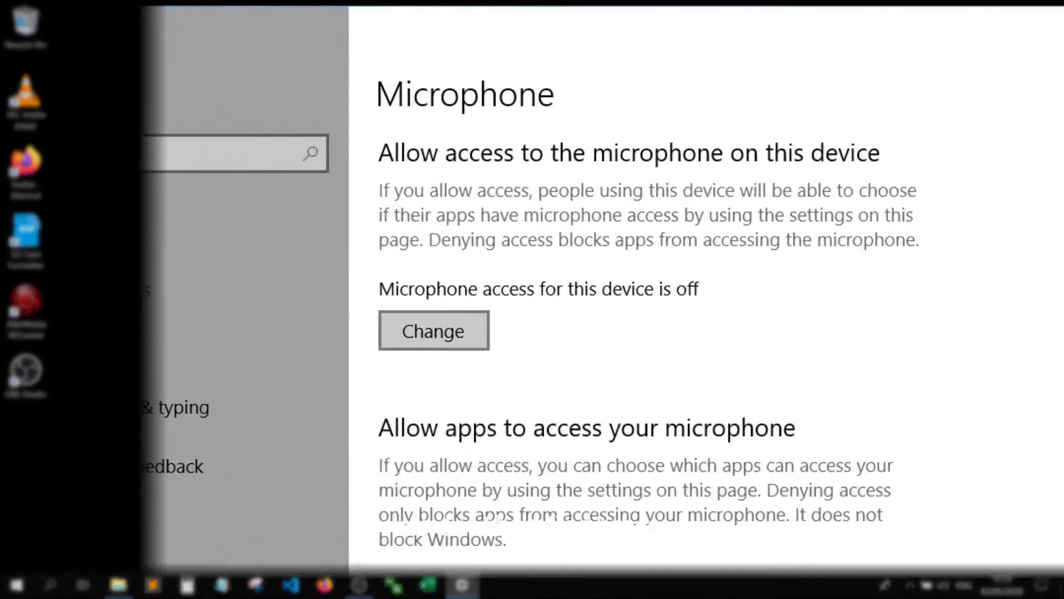
click(477, 188)
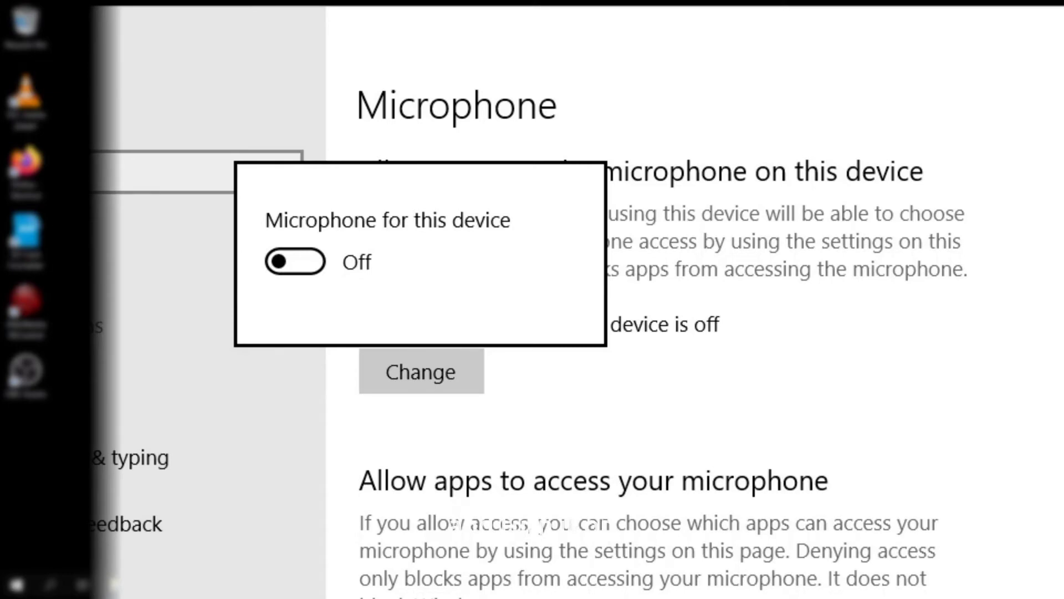
click(296, 261)
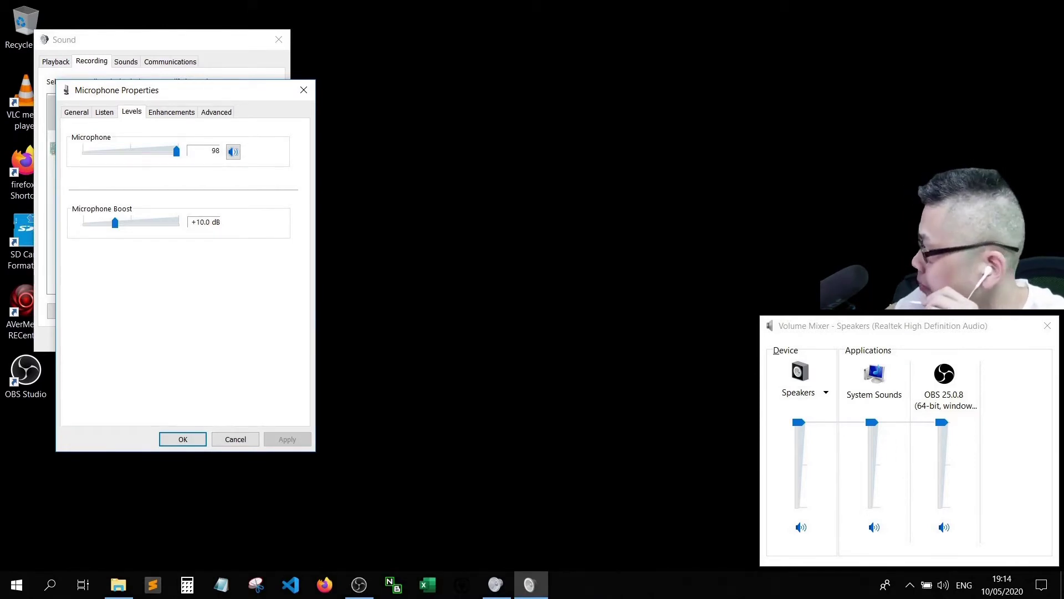
- Close Microphone Properties (level 98, +10.0 dB boost) and switch Sound to the Playback tab
drag(235, 95, 502, 93)
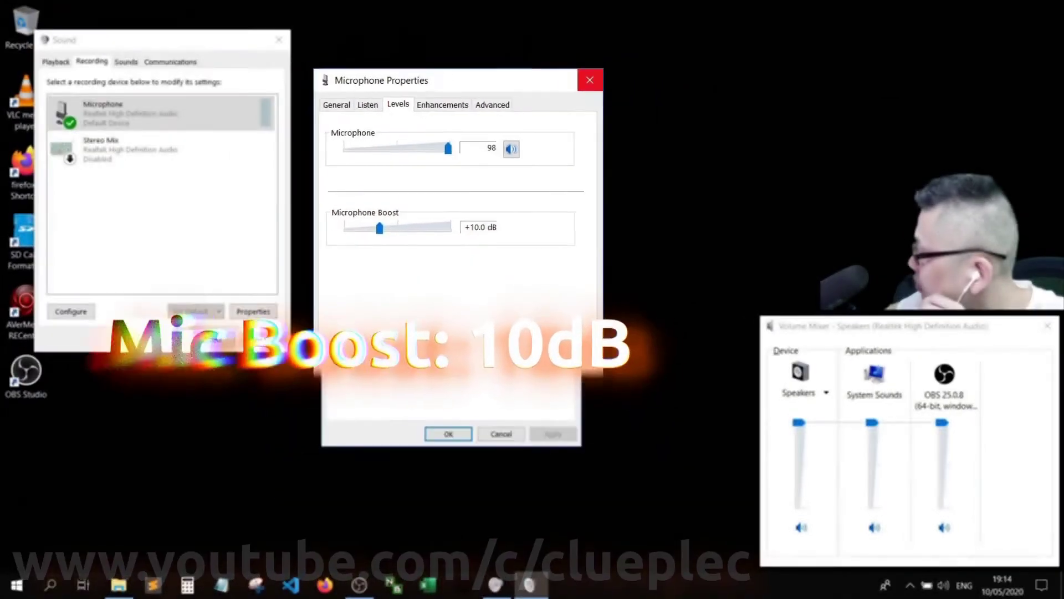
click(589, 80)
click(55, 61)
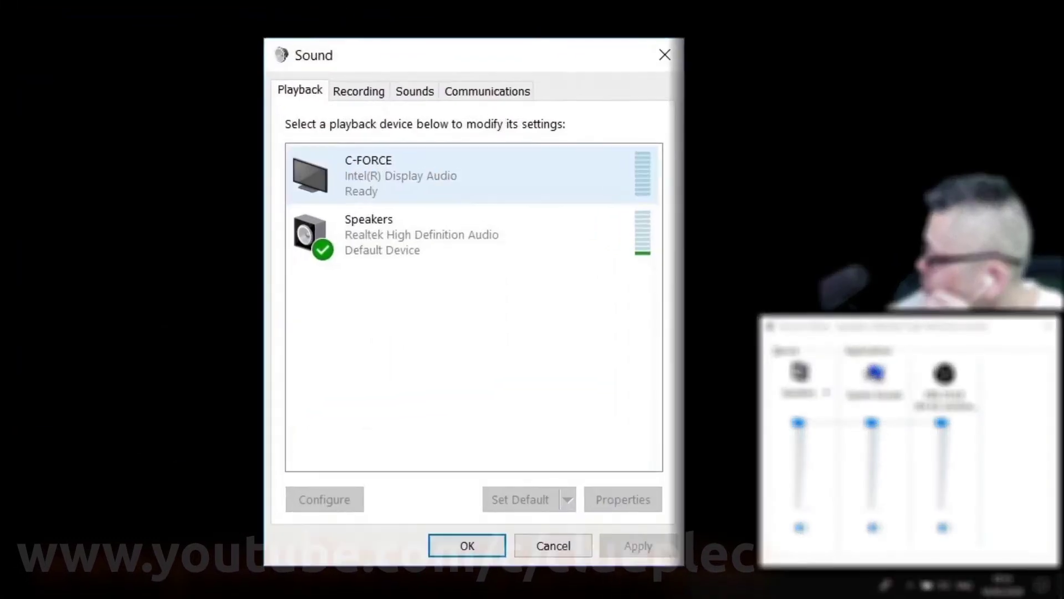
right_click(124, 152)
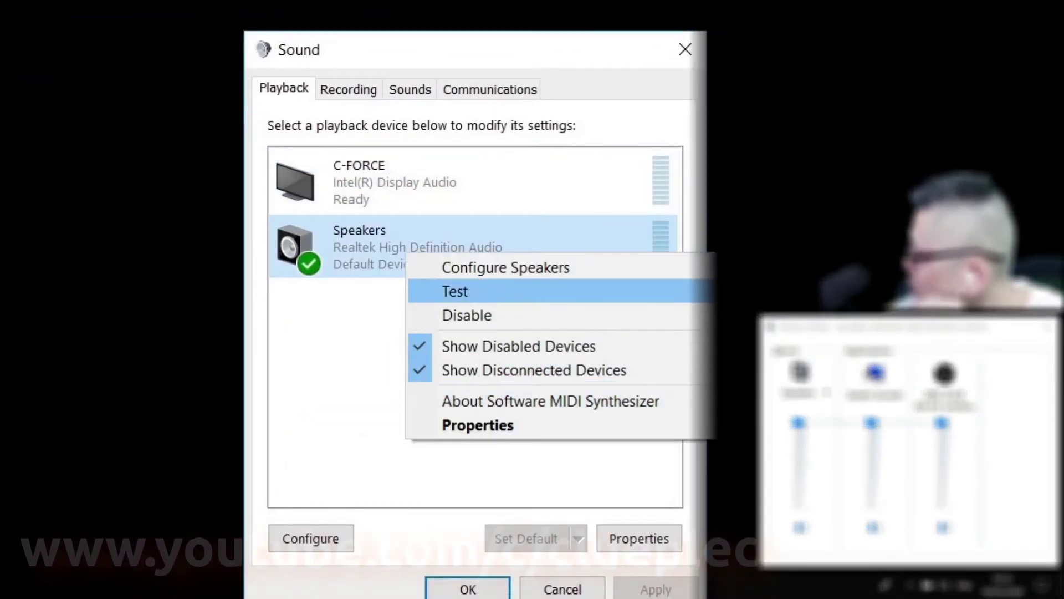
click(477, 425)
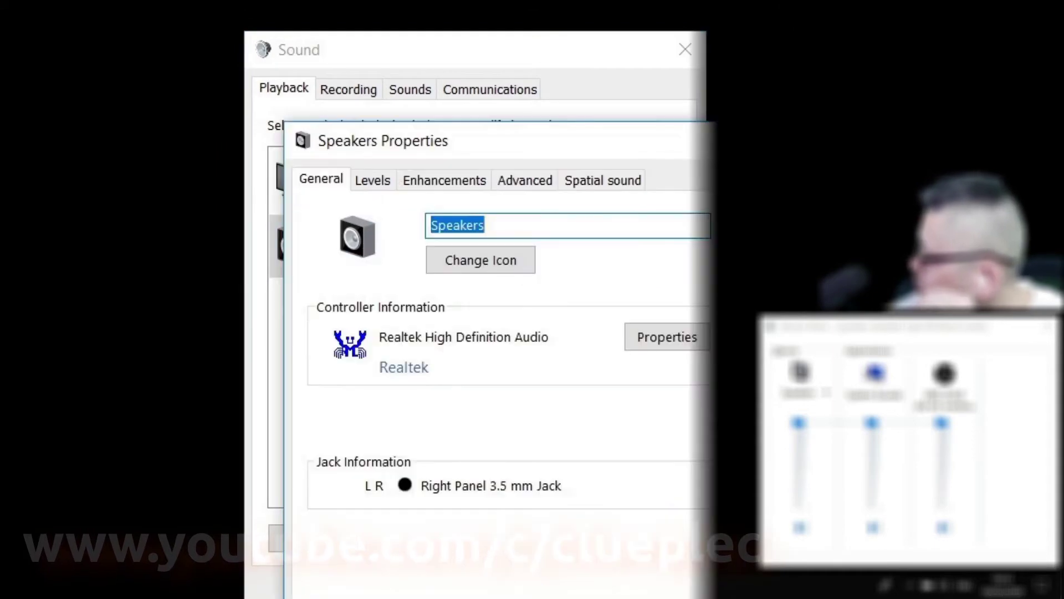
click(444, 180)
click(372, 181)
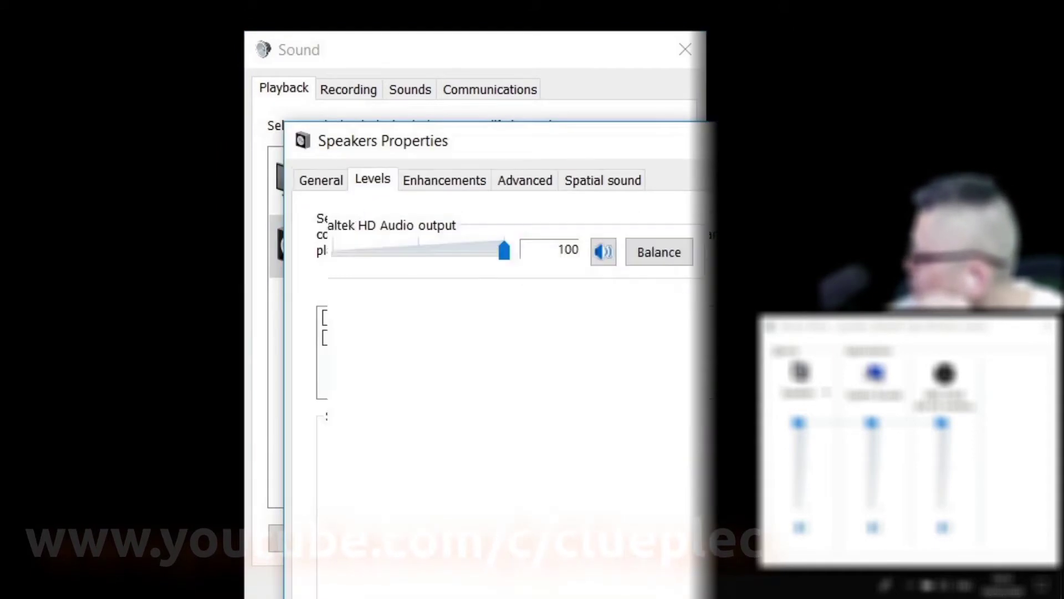
click(445, 180)
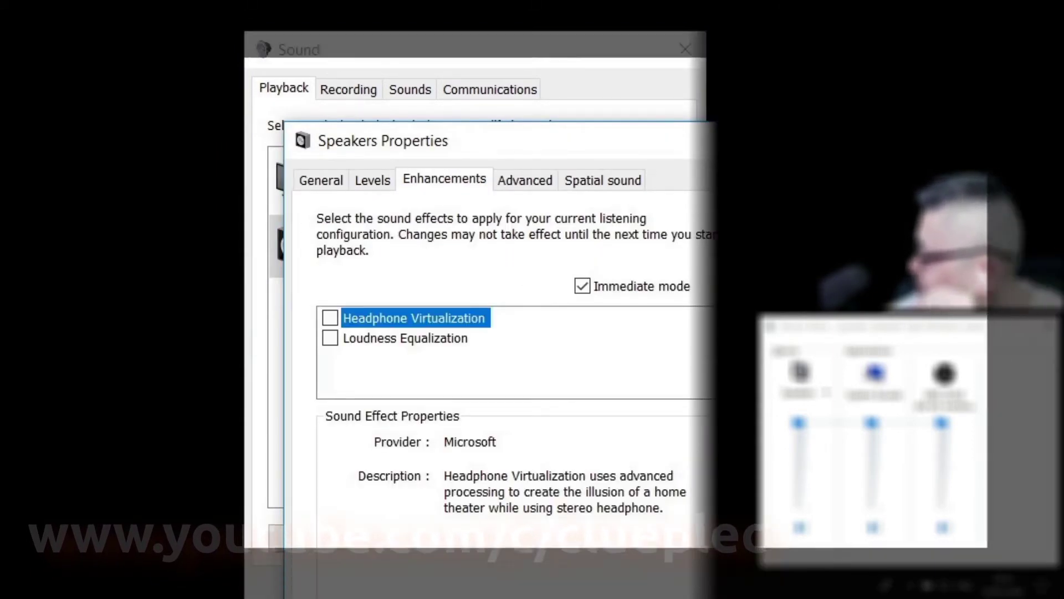
click(525, 180)
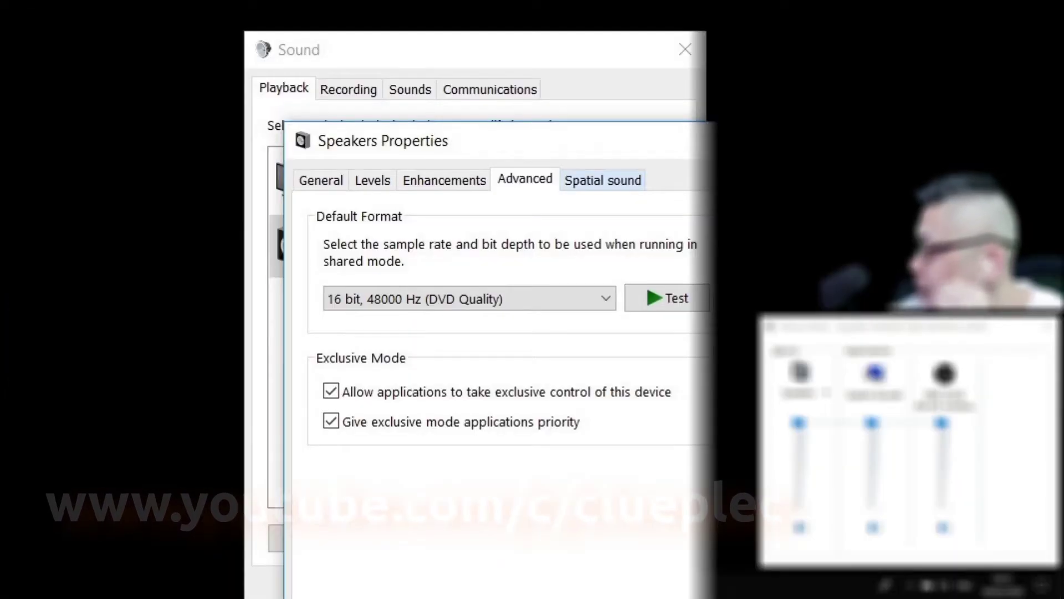
click(603, 180)
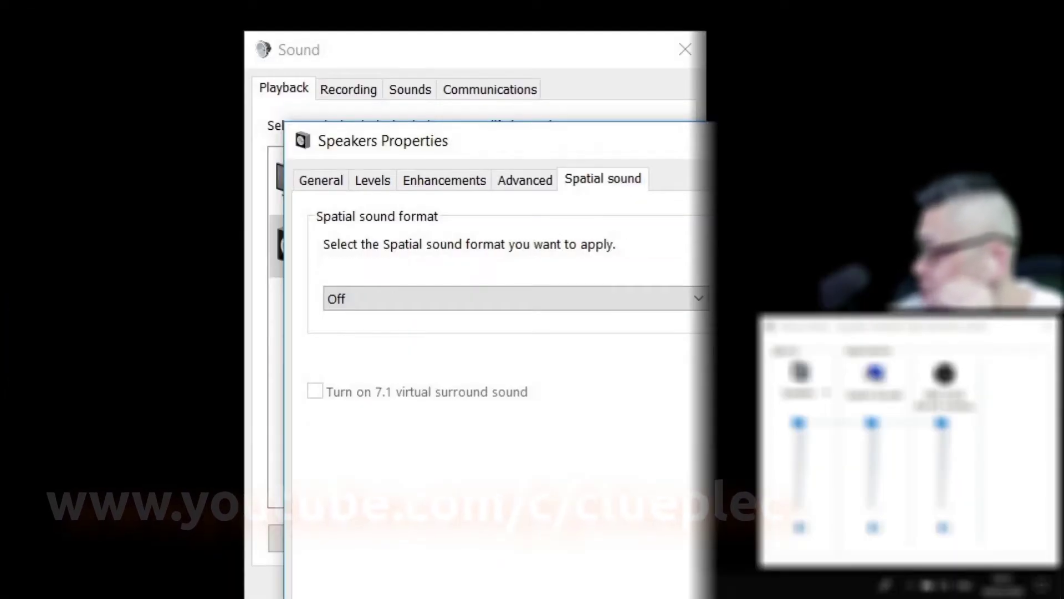
click(725, 140)
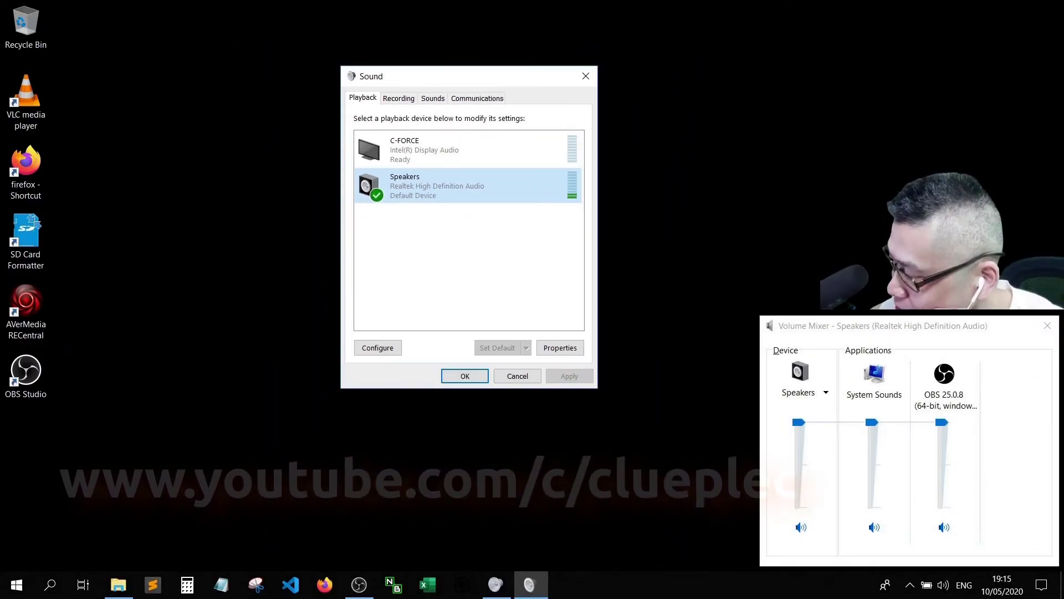
- Switch to OBS Studio and drag the Advanced Audio Properties window onto the screen
key(alt+Tab)
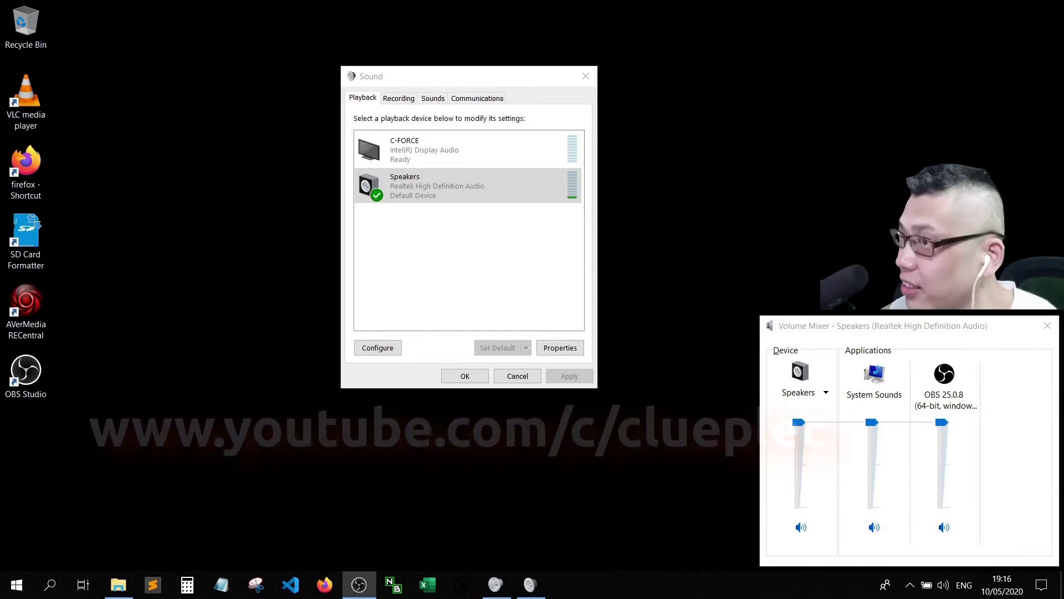
drag(1063, 183, 358, 192)
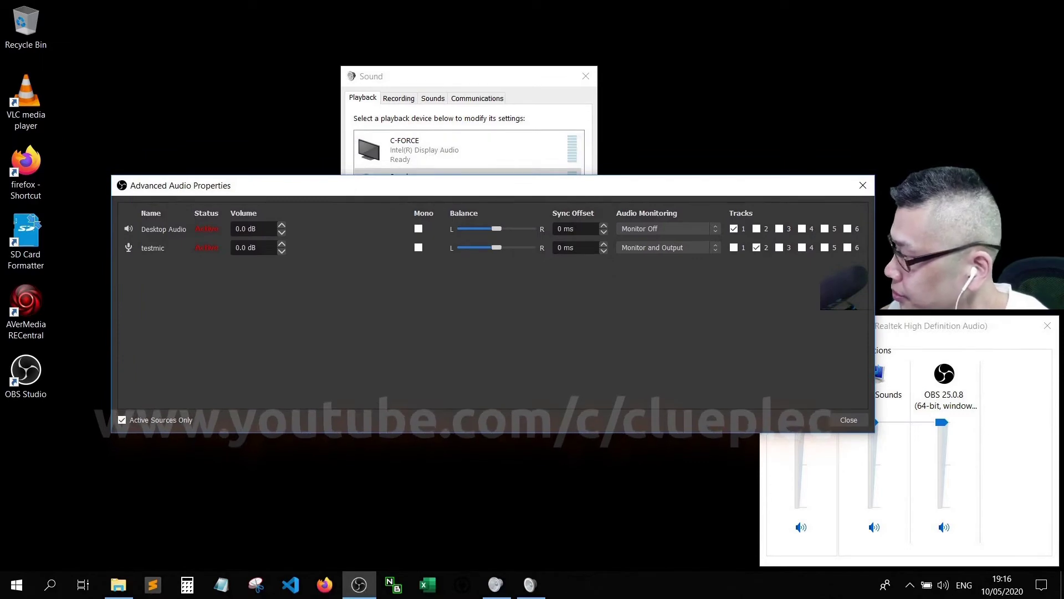
- Maximize the OBS main window and close the Advanced Audio Properties window
drag(1063, 9, 453, 0)
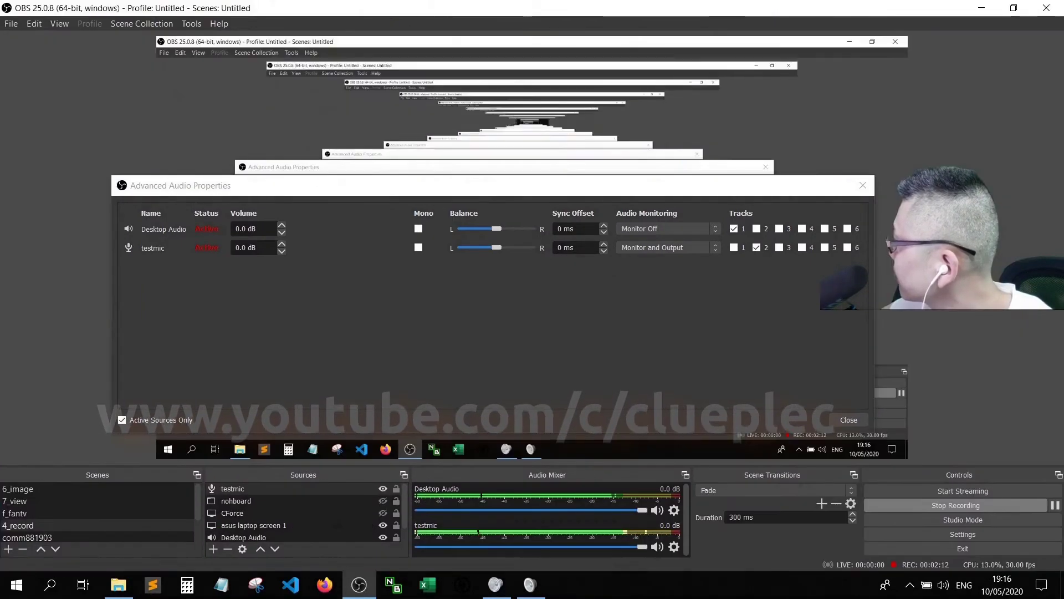
click(455, 186)
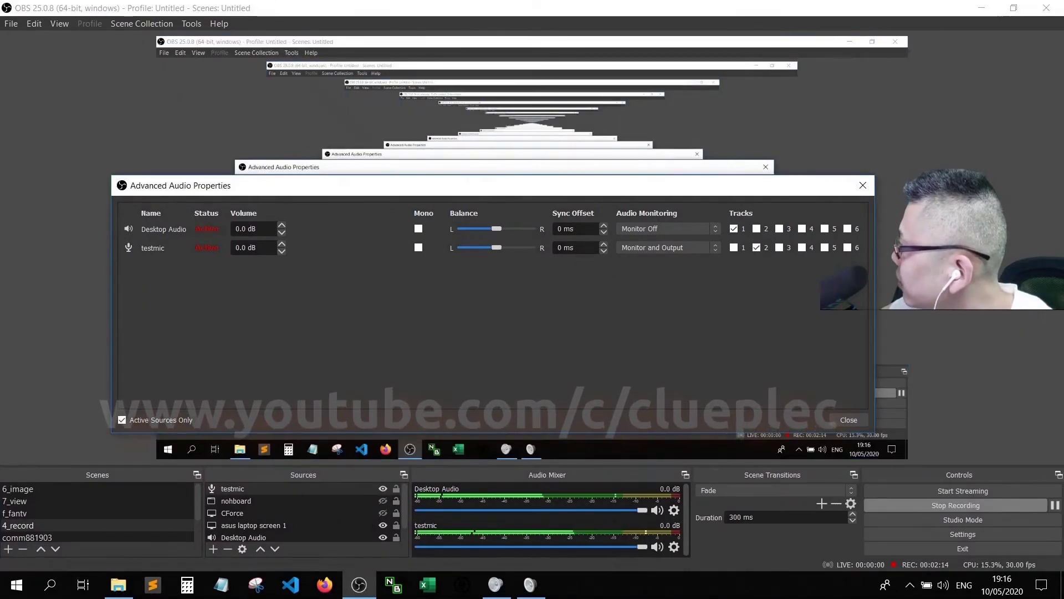
click(863, 185)
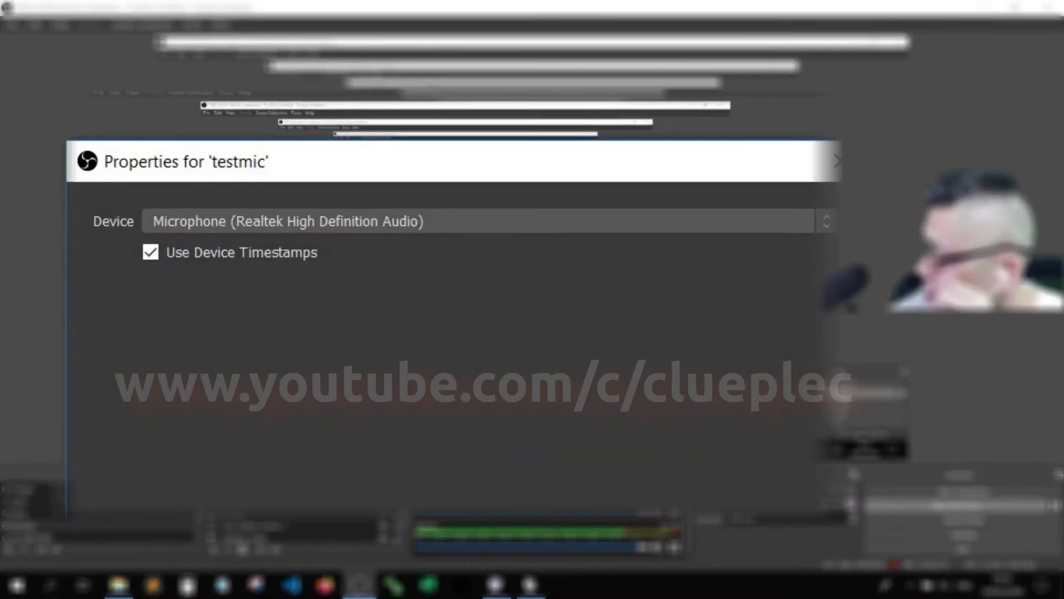
- Check testmic's capture device, then reopen Advanced Audio Properties from testmic's gear menu
click(451, 152)
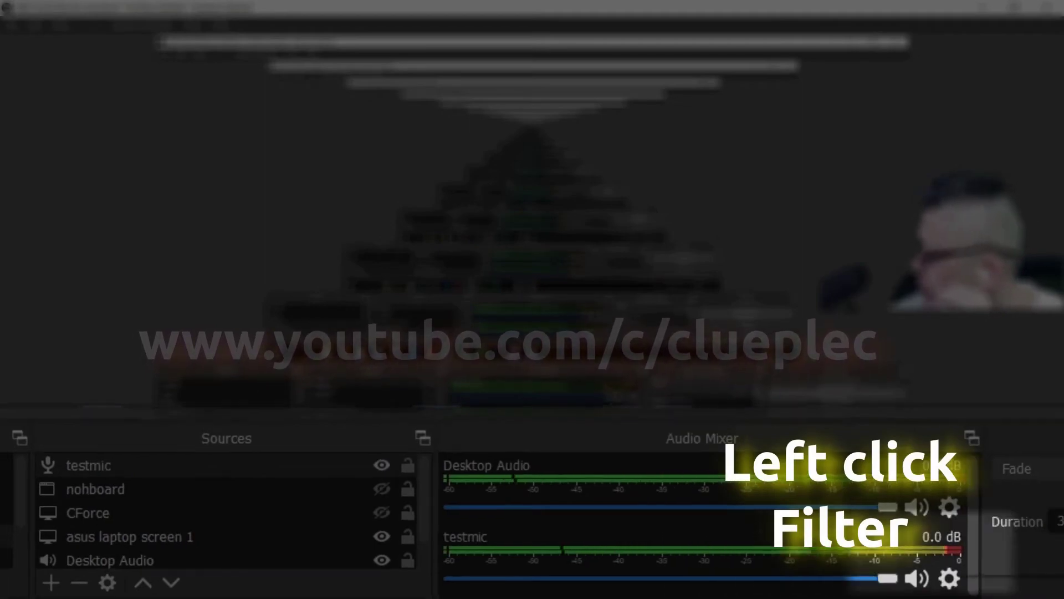
click(964, 579)
click(781, 541)
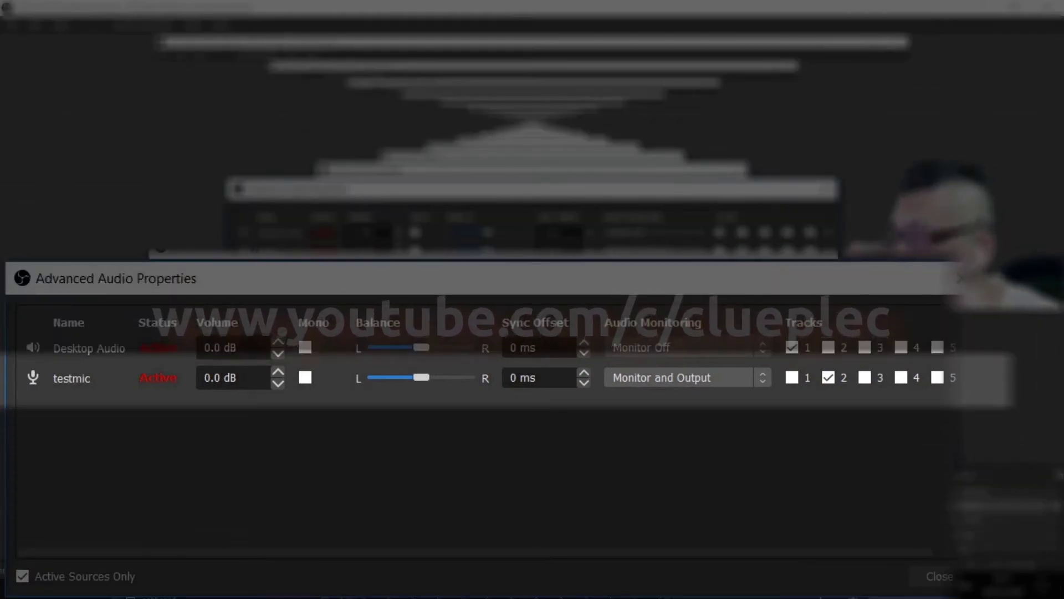
- Set testmic's Audio Monitoring to Monitor Off, then restore it to Monitor and Output
click(687, 377)
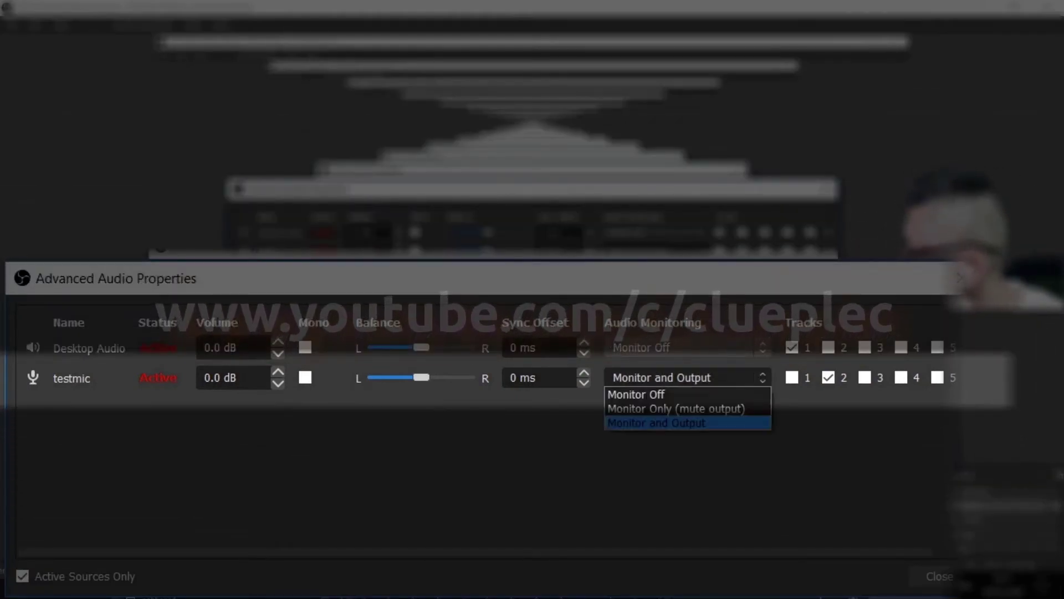
key(Return)
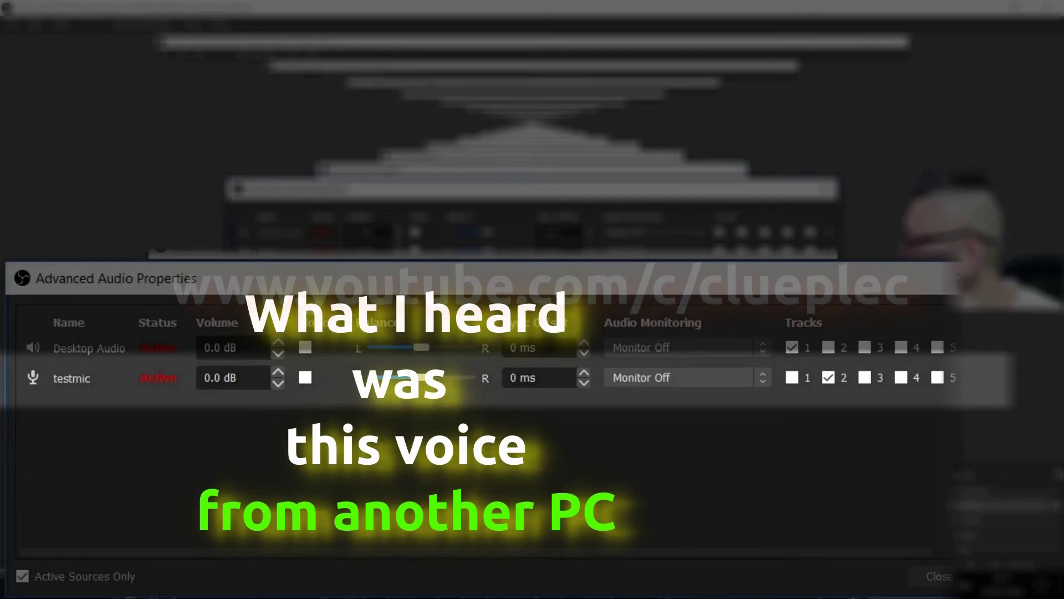
click(687, 377)
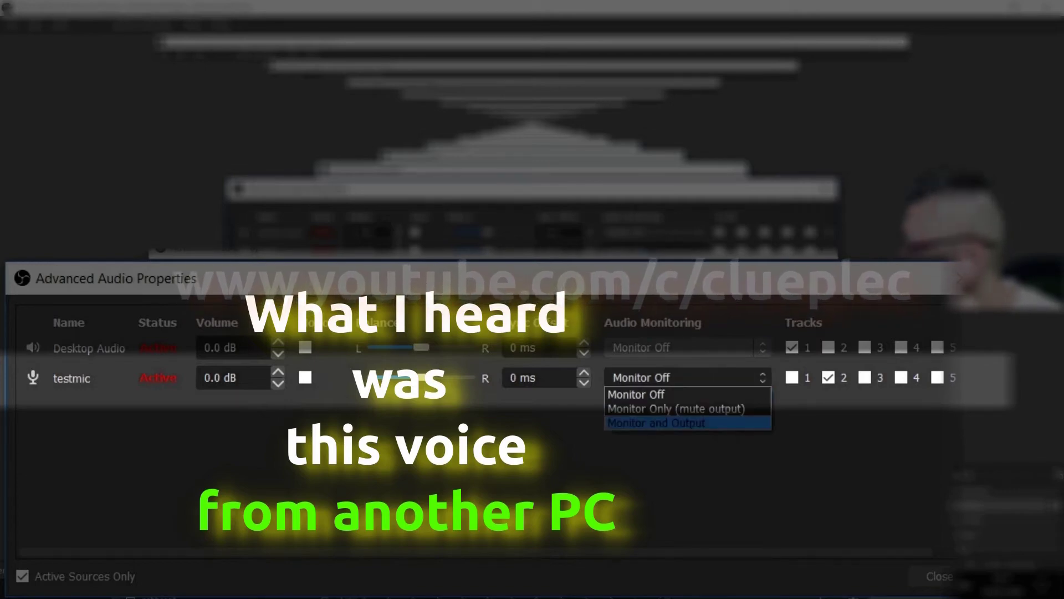
click(687, 423)
key(Down)
key(Down)
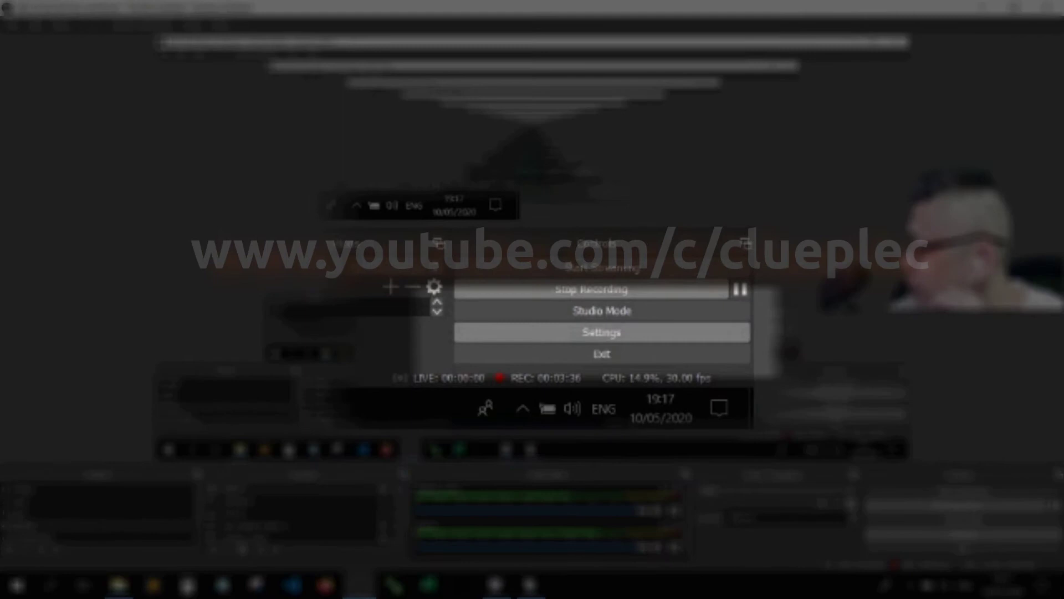
click(962, 534)
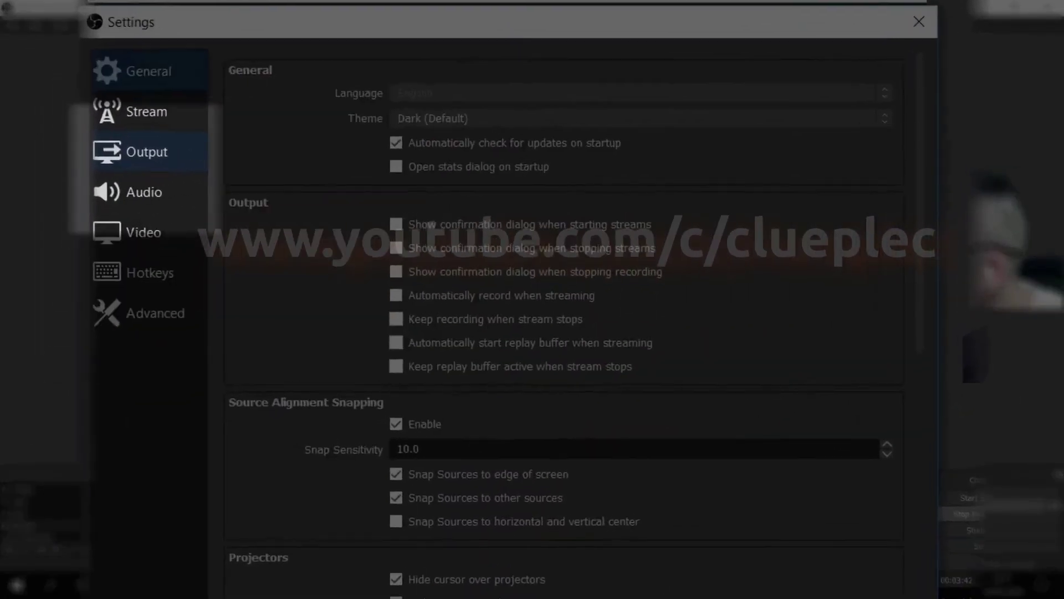
click(147, 151)
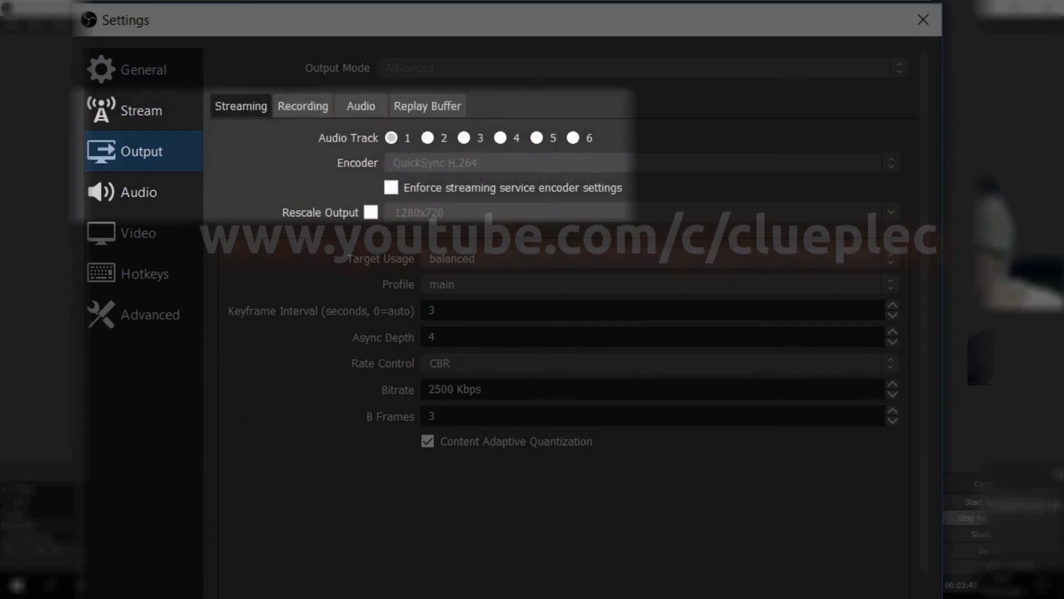
click(302, 106)
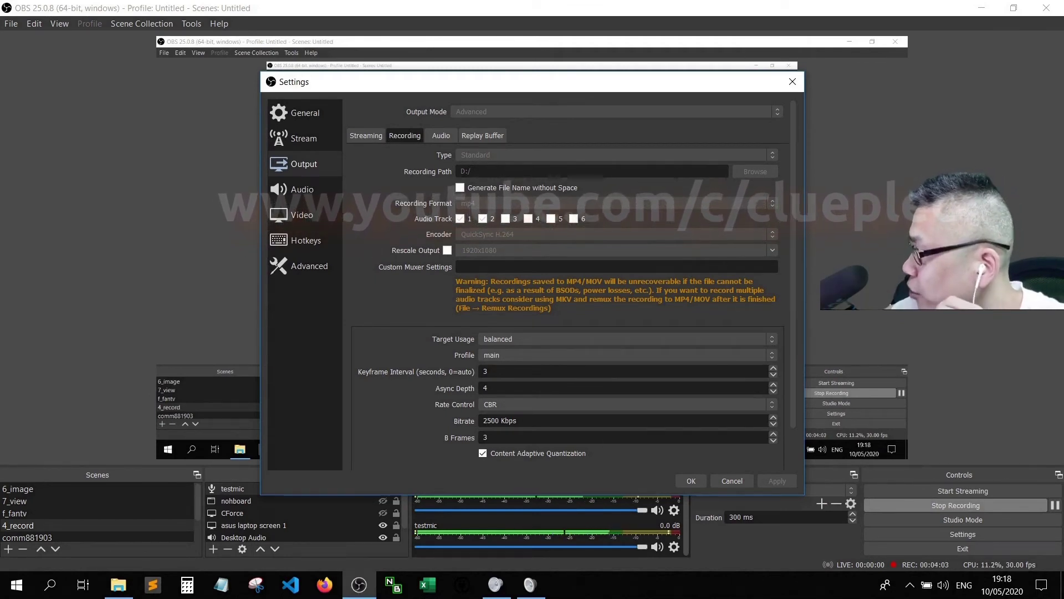
click(793, 82)
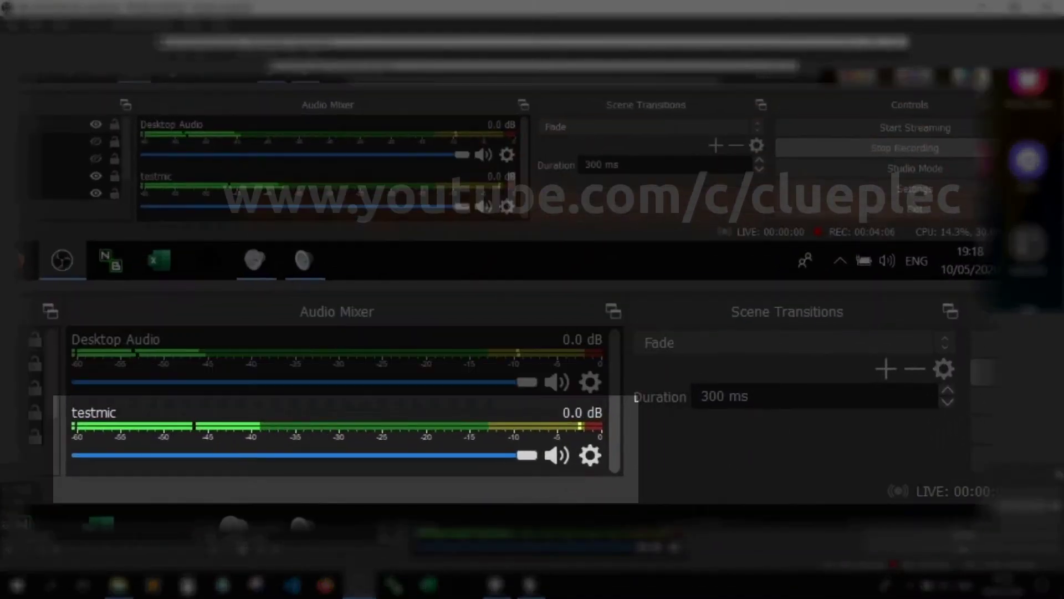
- Open testmic's Filters and delete the reafir filter, confirming the removal
click(589, 455)
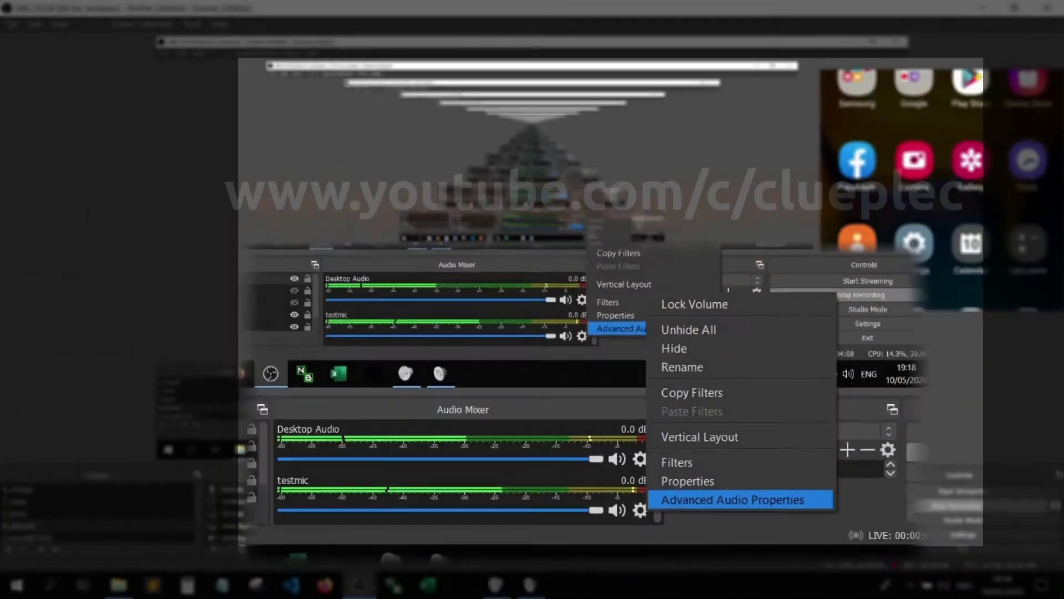
click(732, 438)
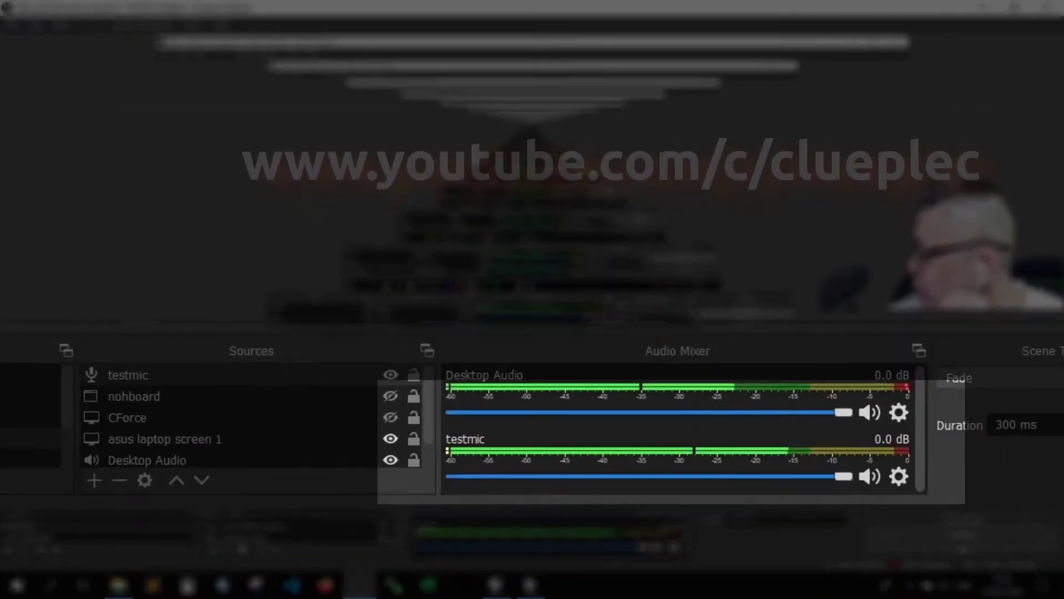
click(675, 547)
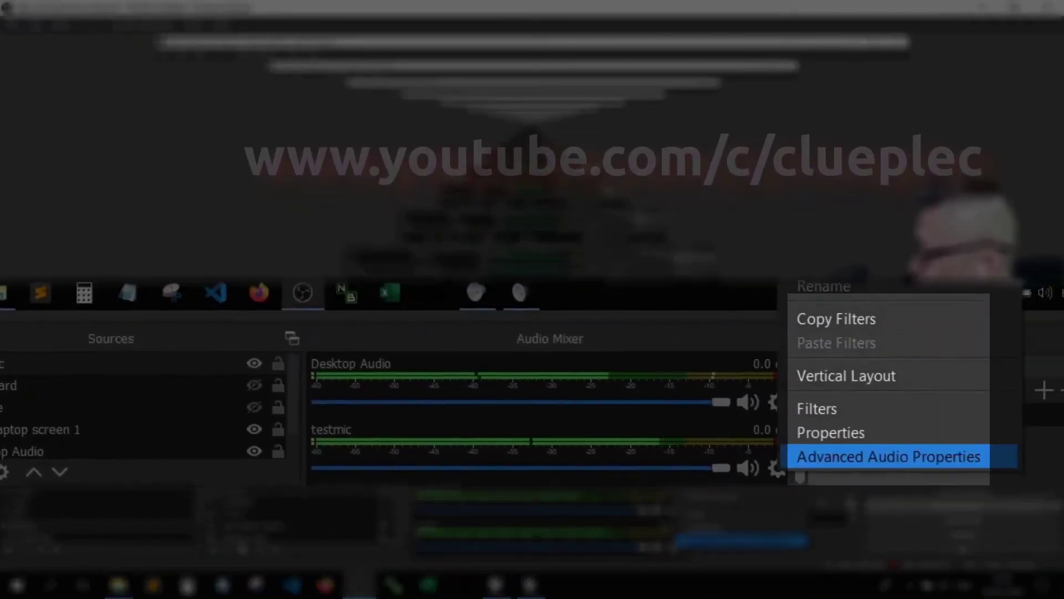
click(954, 411)
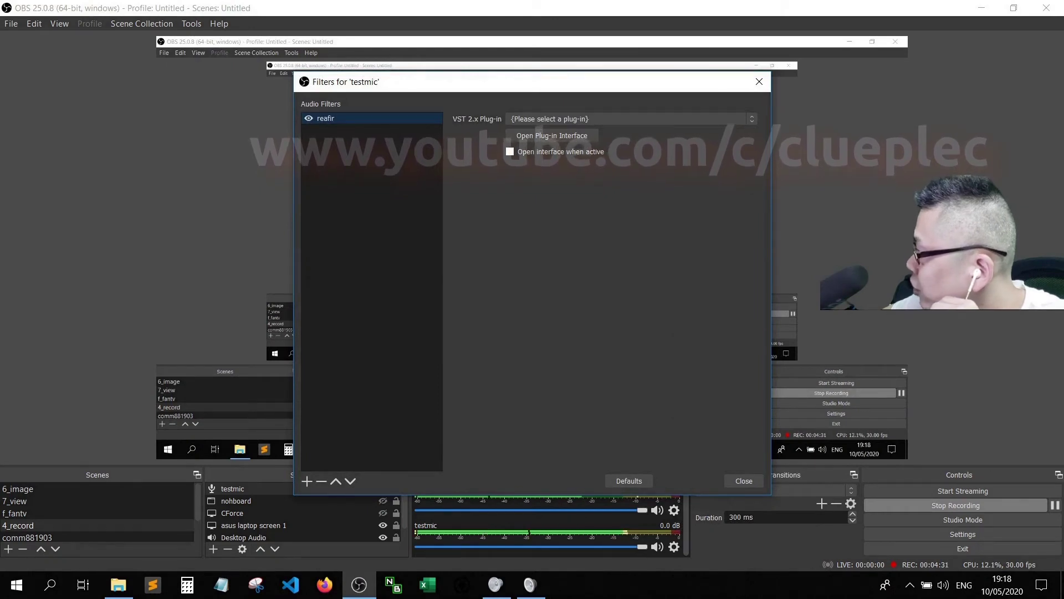
click(321, 481)
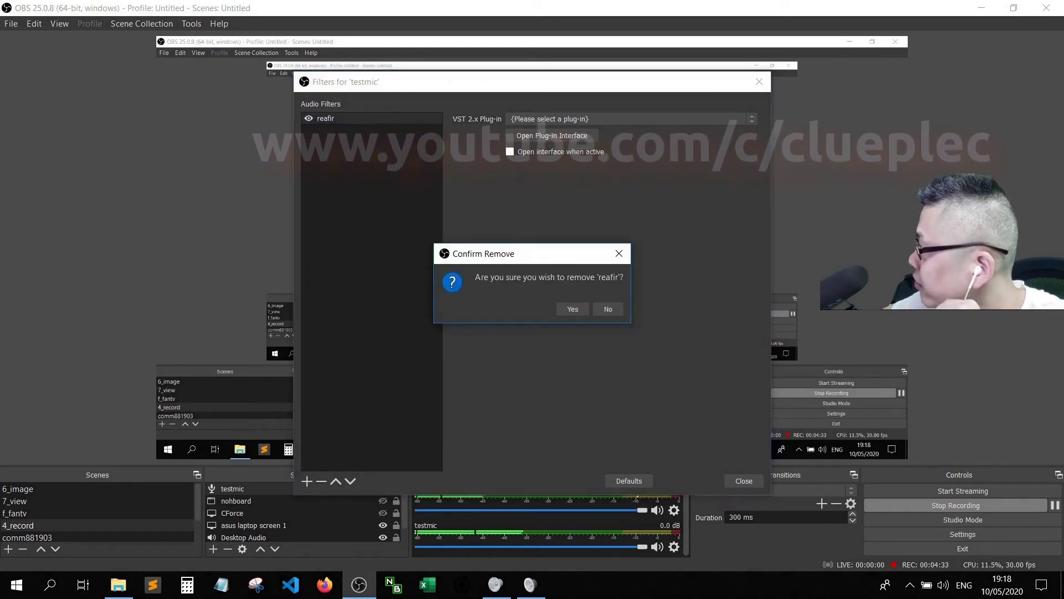
click(572, 308)
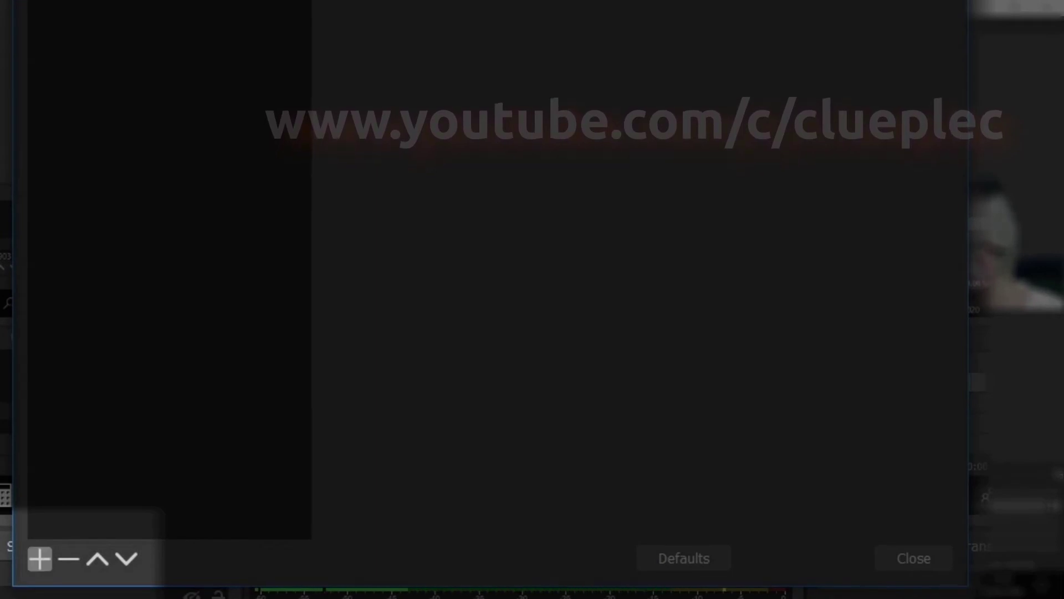
- Add a Noise Suppression filter at -30 dB to testmic and reopen the filter-type list
click(40, 558)
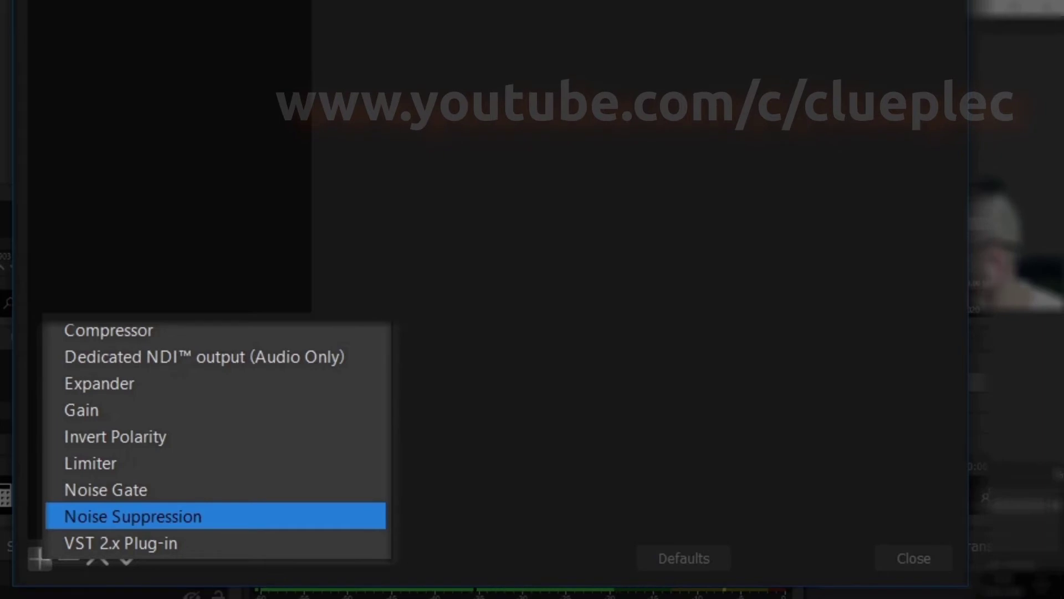
key(Return)
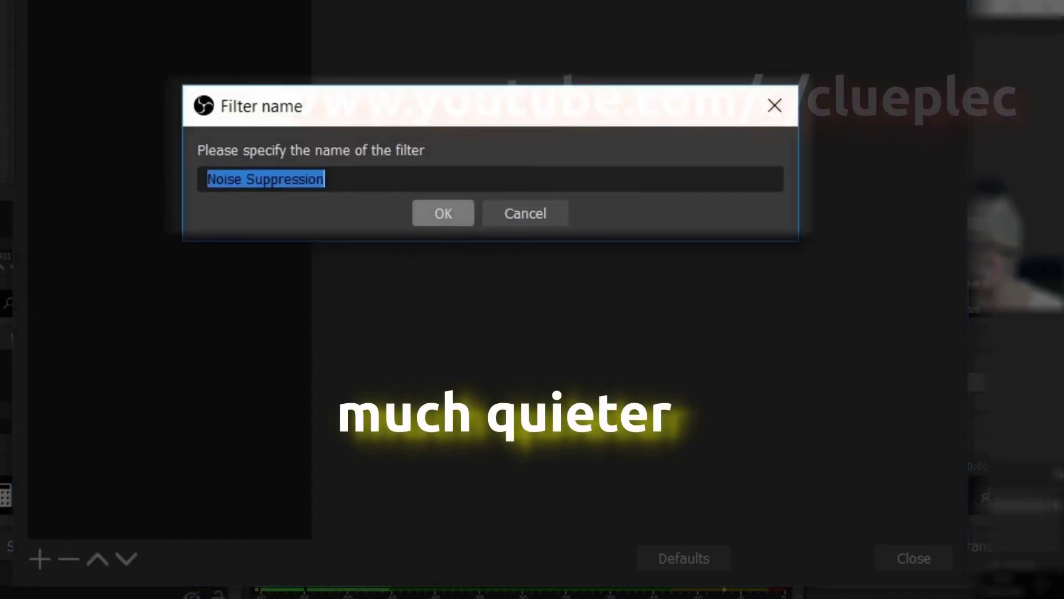
click(443, 213)
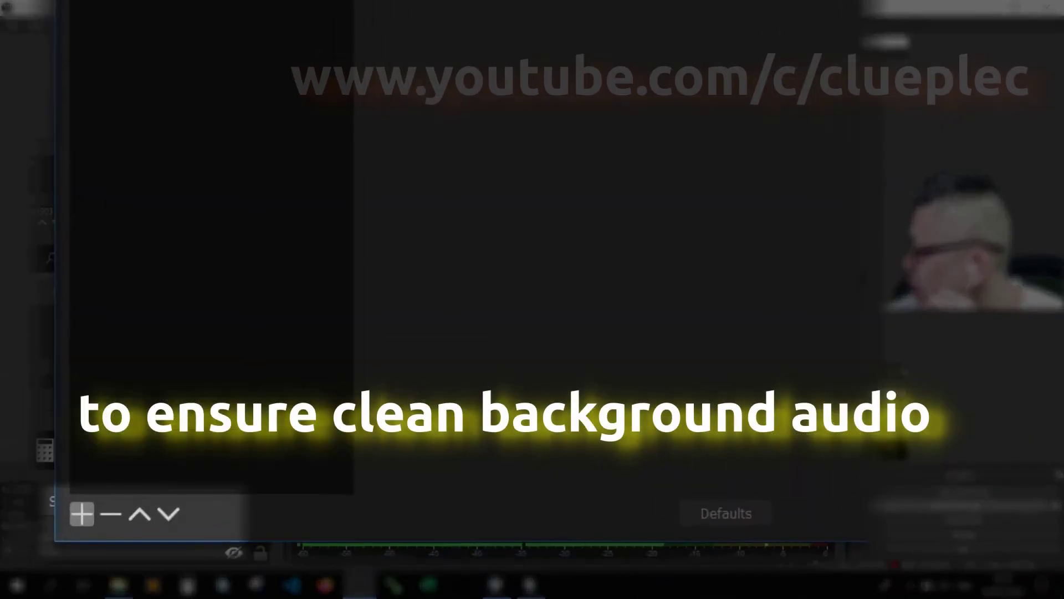
click(307, 480)
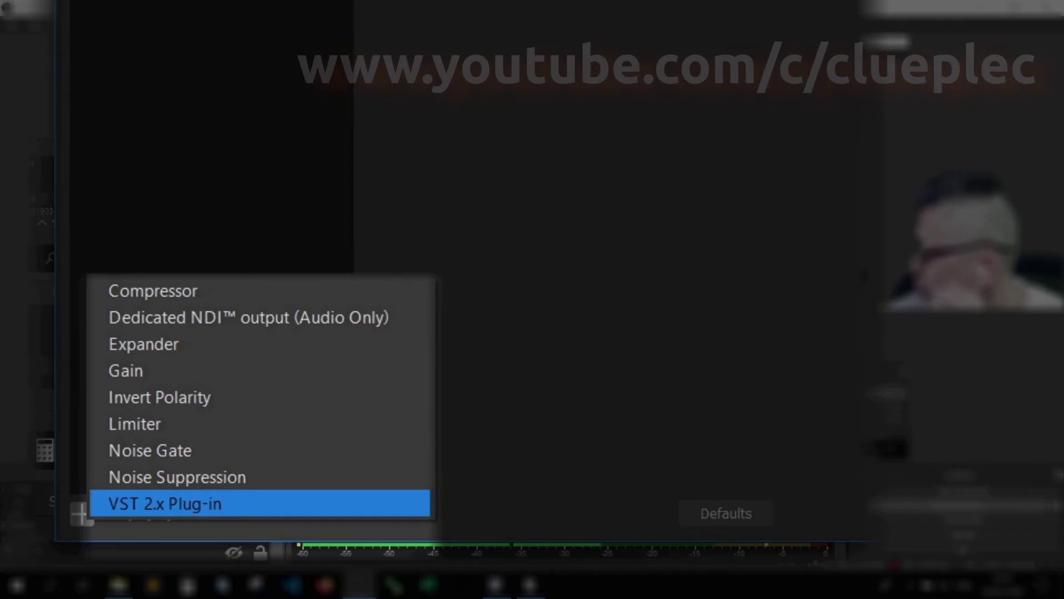
- Add a VST 2.x filter named 'reafir' using reafir_standalone and open its plug-in window
click(166, 503)
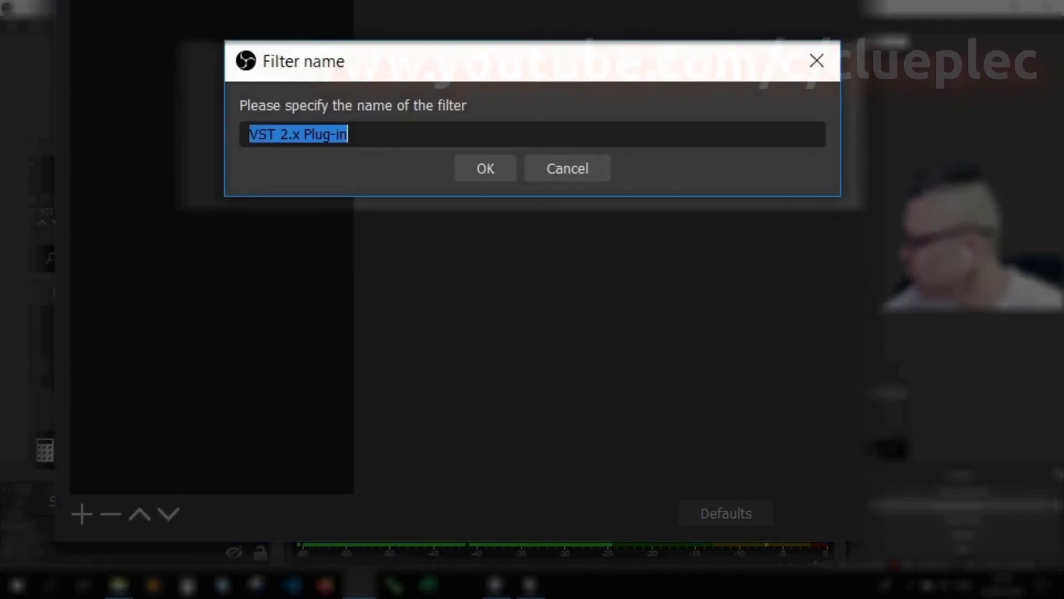
text(reafir)
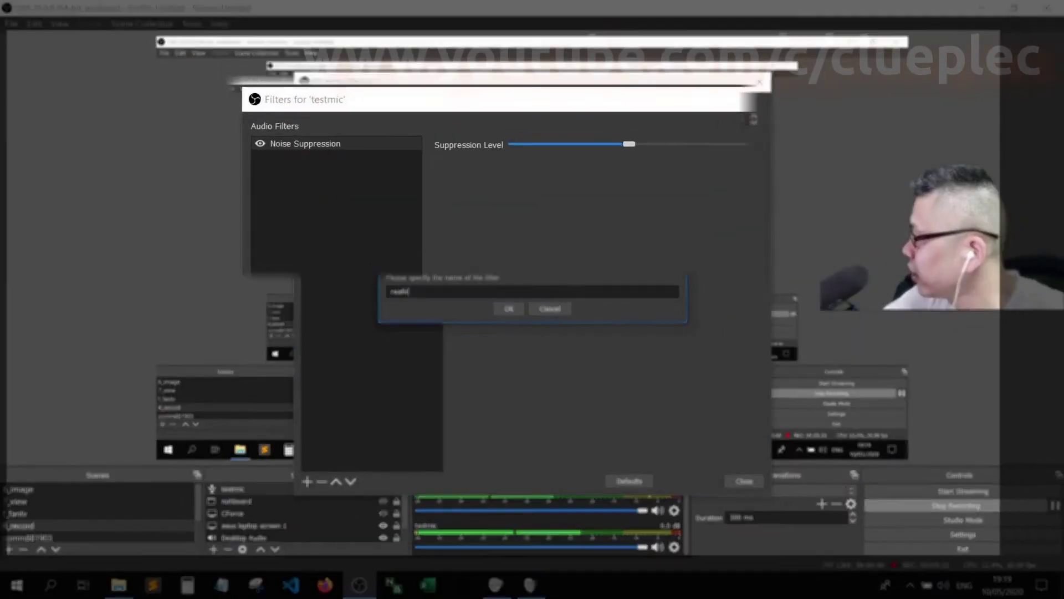
key(Return)
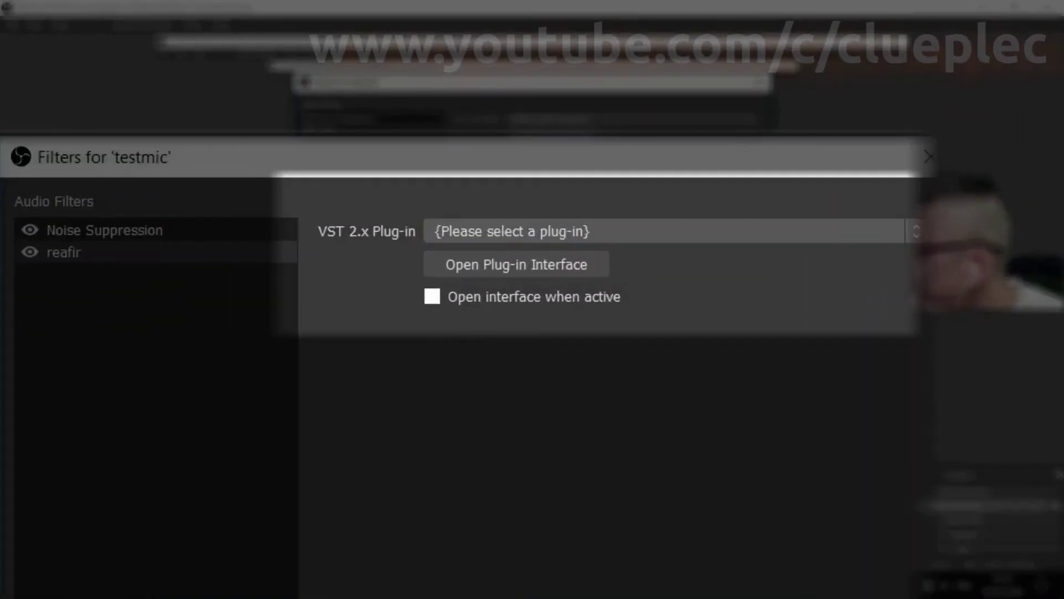
click(666, 241)
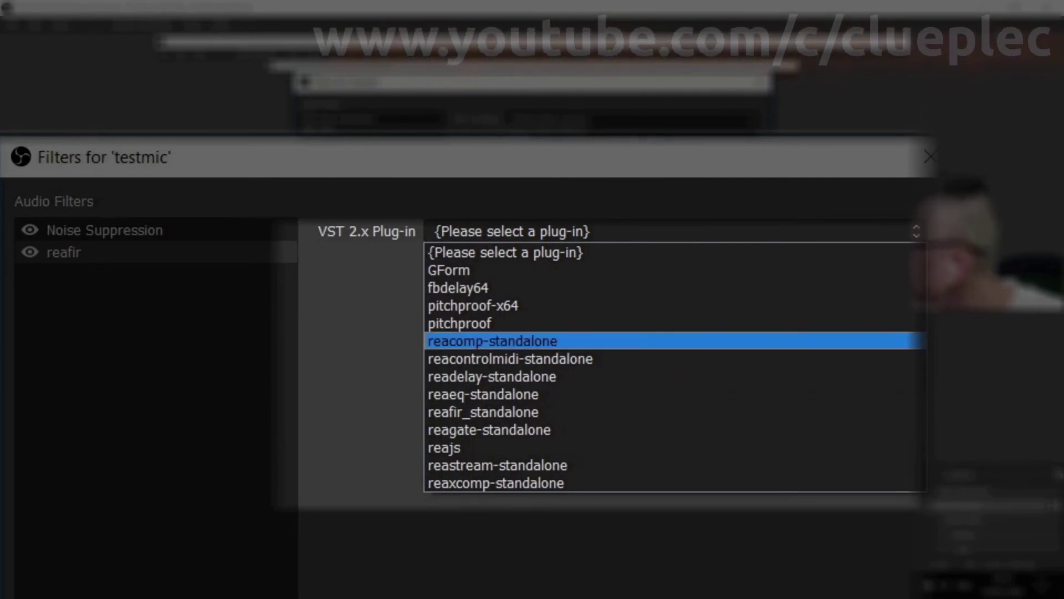
click(484, 411)
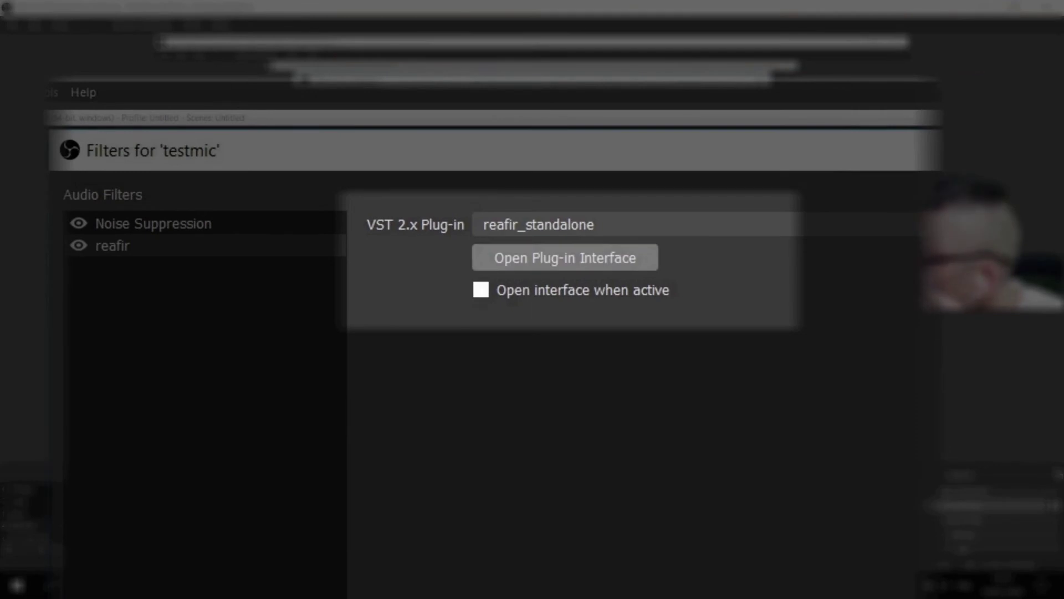
click(565, 257)
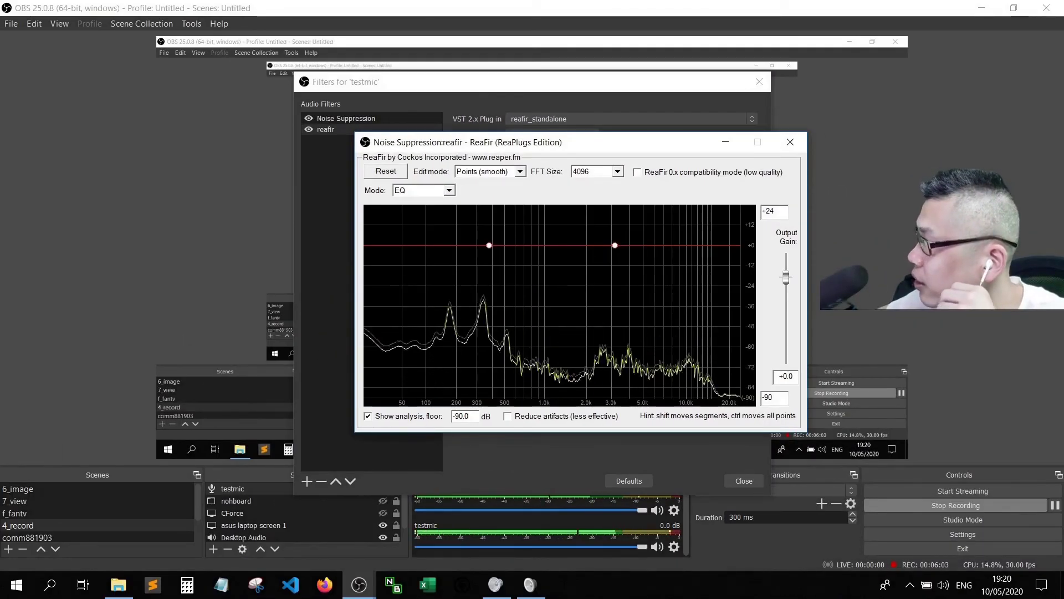
- Move the ReaFir window left and change its Mode from EQ to Subtract
drag(513, 146, 458, 147)
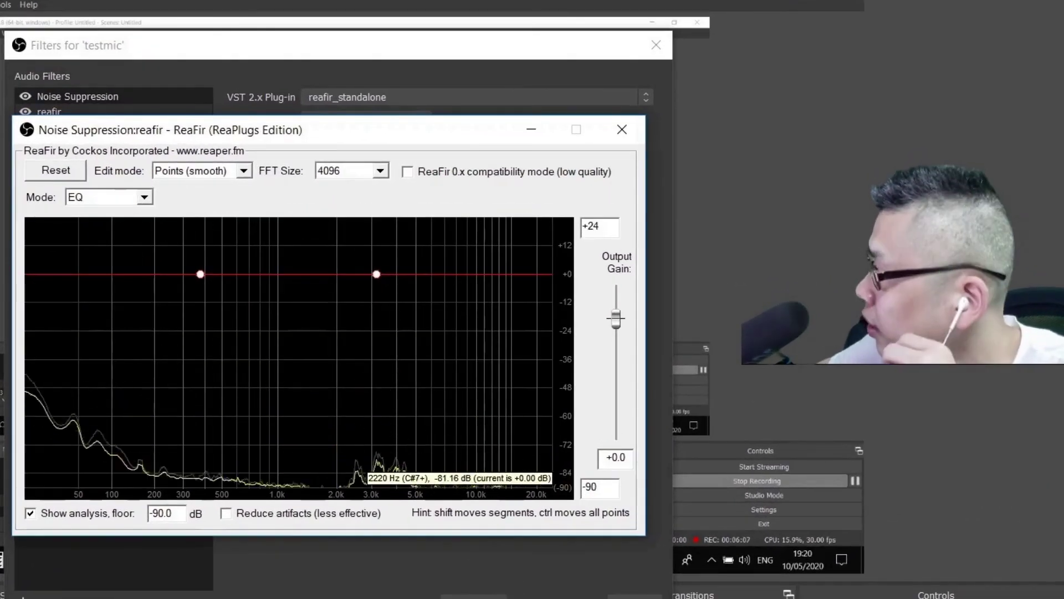
click(111, 197)
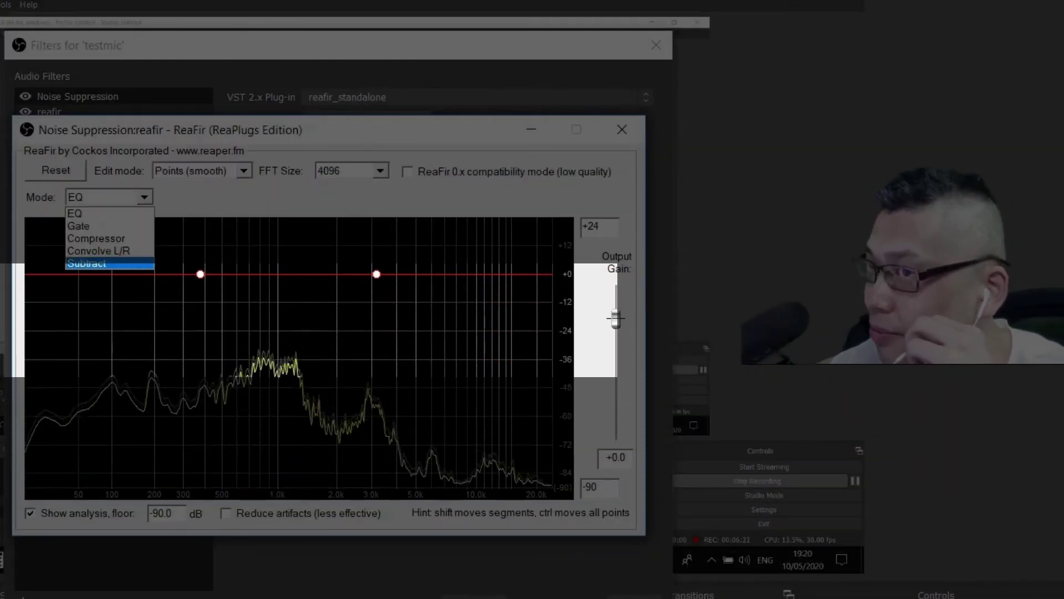
click(87, 263)
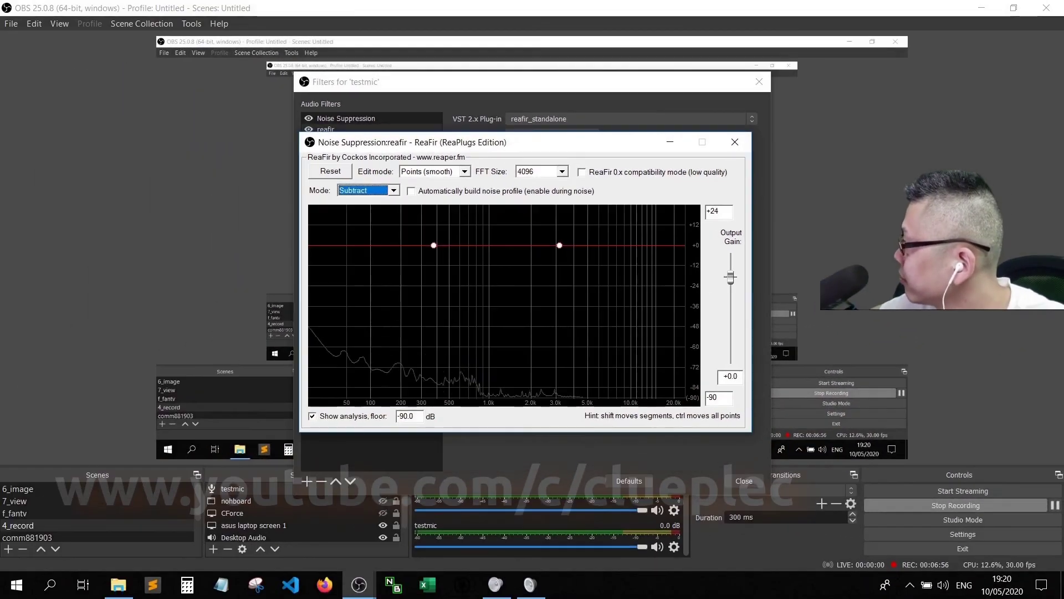
- Turn 'Automatically build noise profile' on to capture background noise, then off again
click(169, 198)
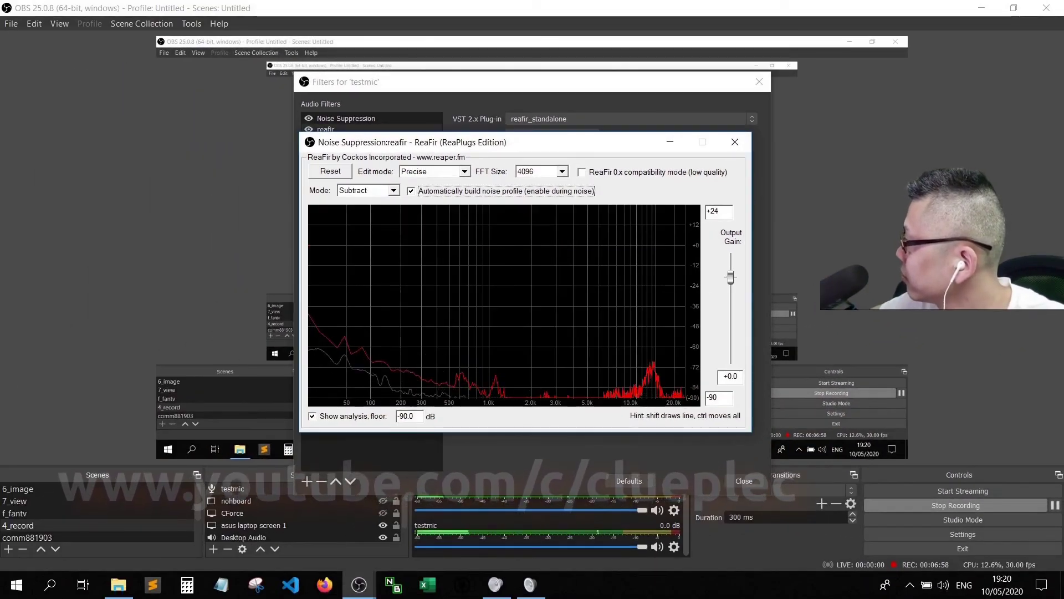
key(space)
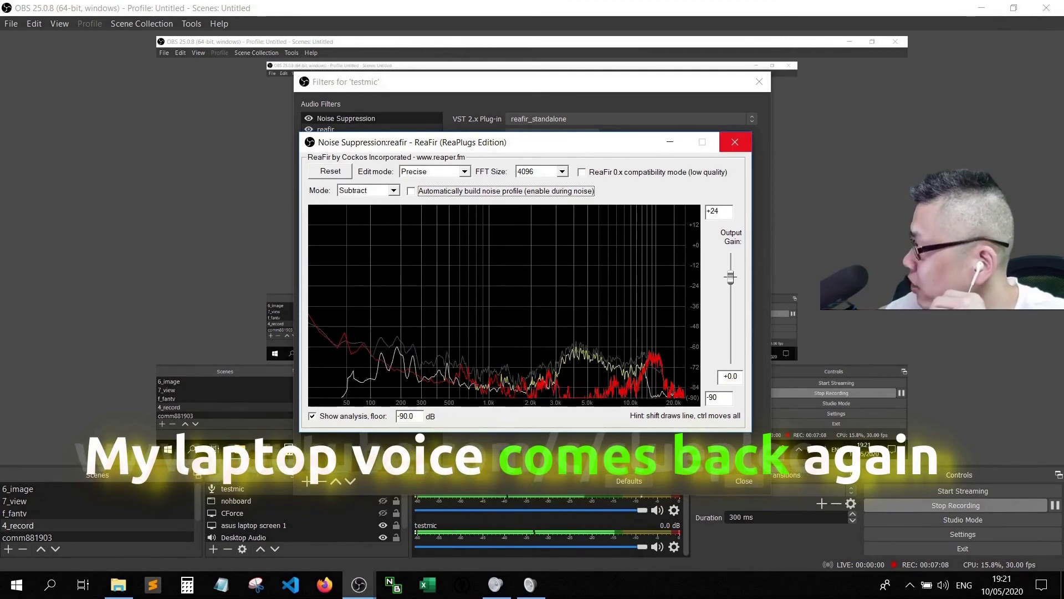
- Close the ReaFir window and choose VST 2.x Plug-in as a new testmic filter
click(735, 142)
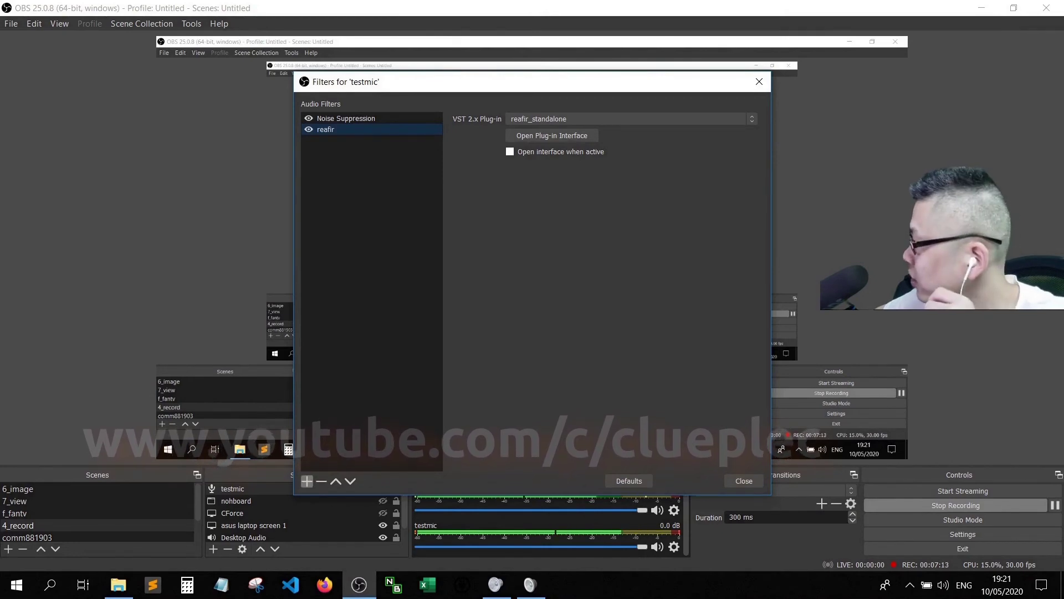
click(307, 481)
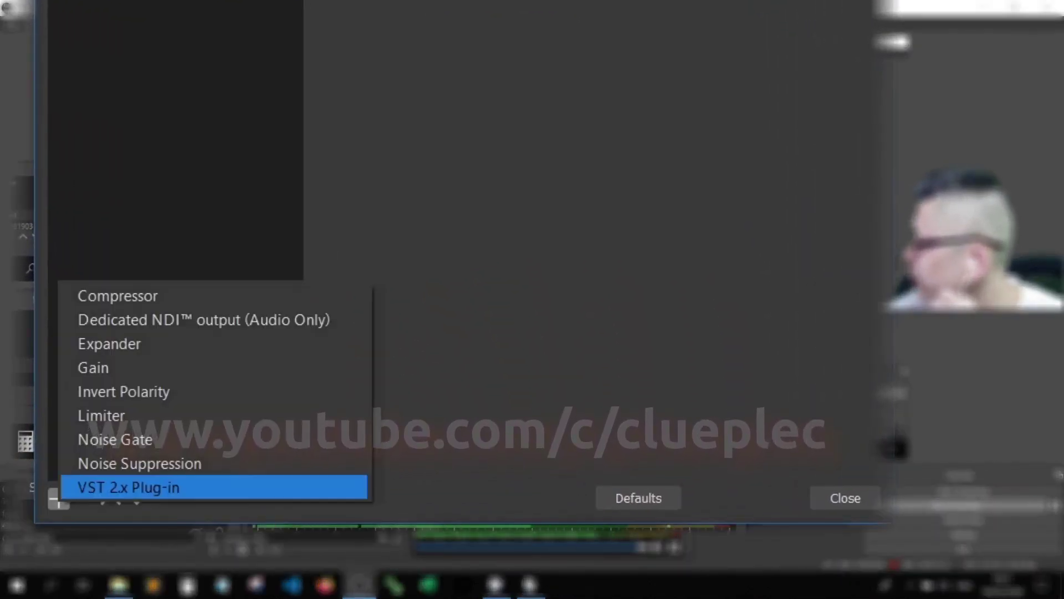
click(129, 487)
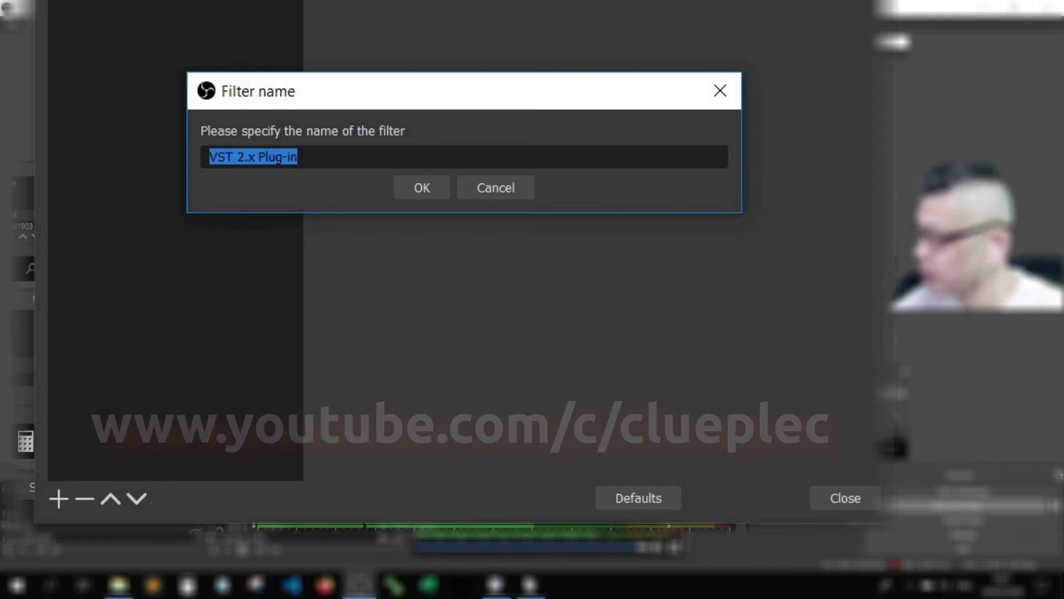